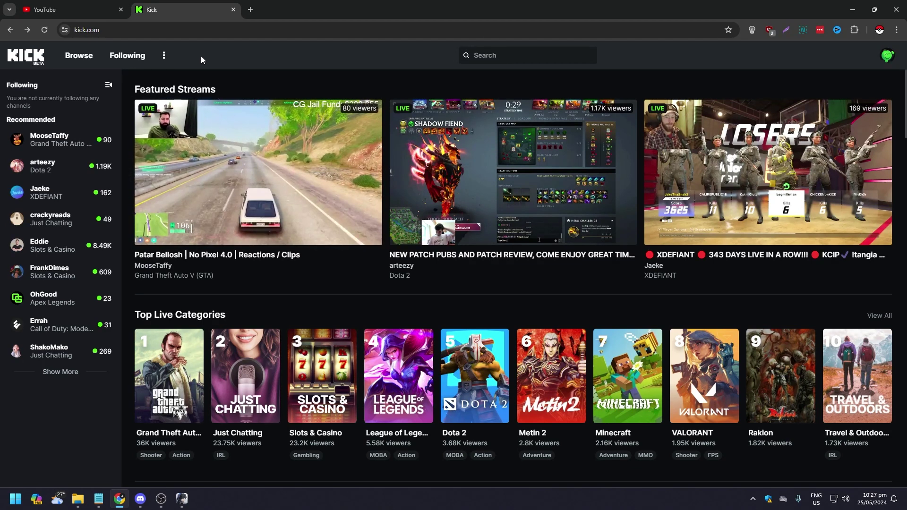
pyautogui.click(888, 57)
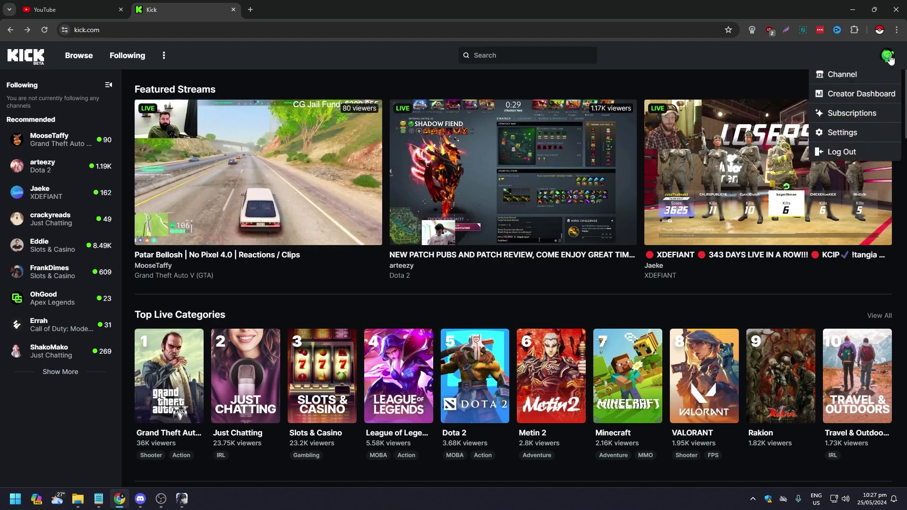
pyautogui.click(367, 54)
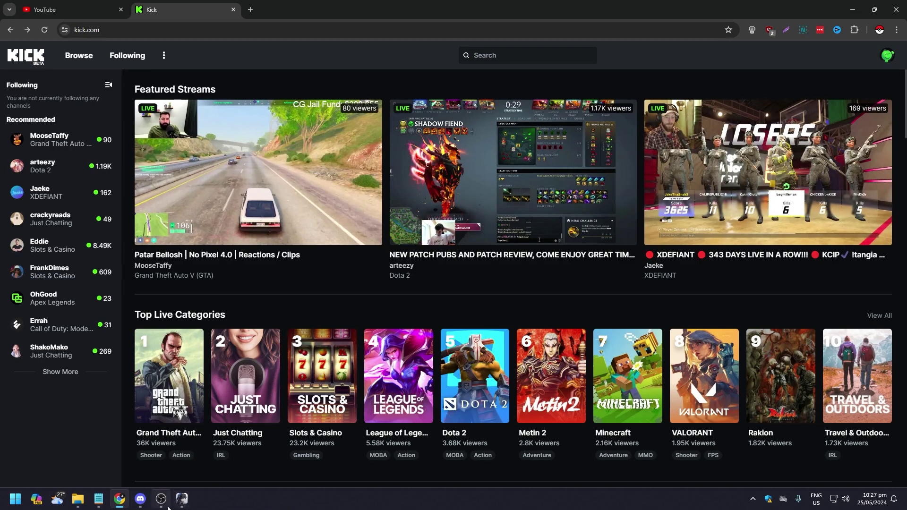
pyautogui.click(161, 499)
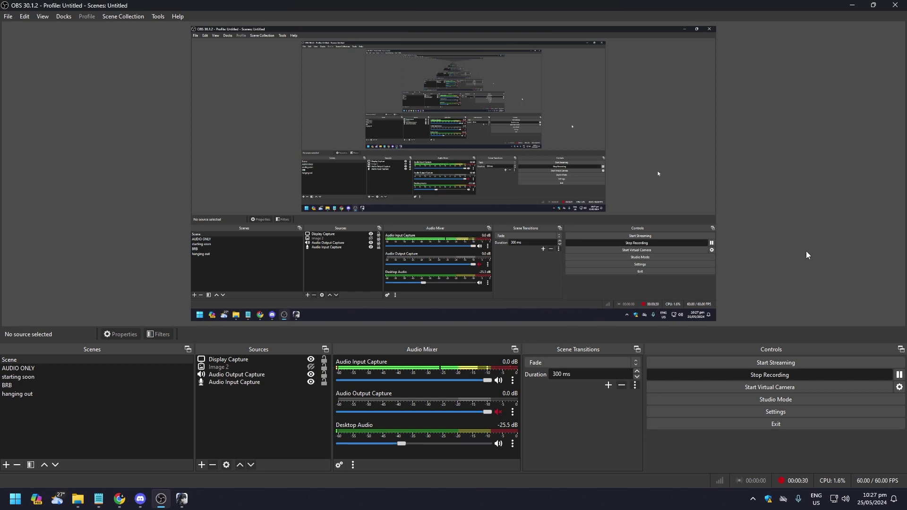
pyautogui.click(119, 499)
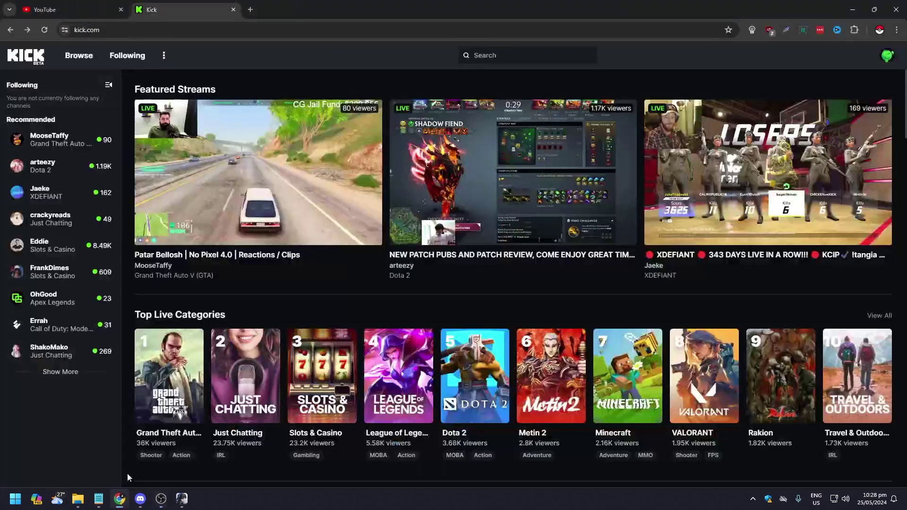
# Search the web for "obs studio" in a new tab and open the OBS Studio download page.
pyautogui.click(250, 9)
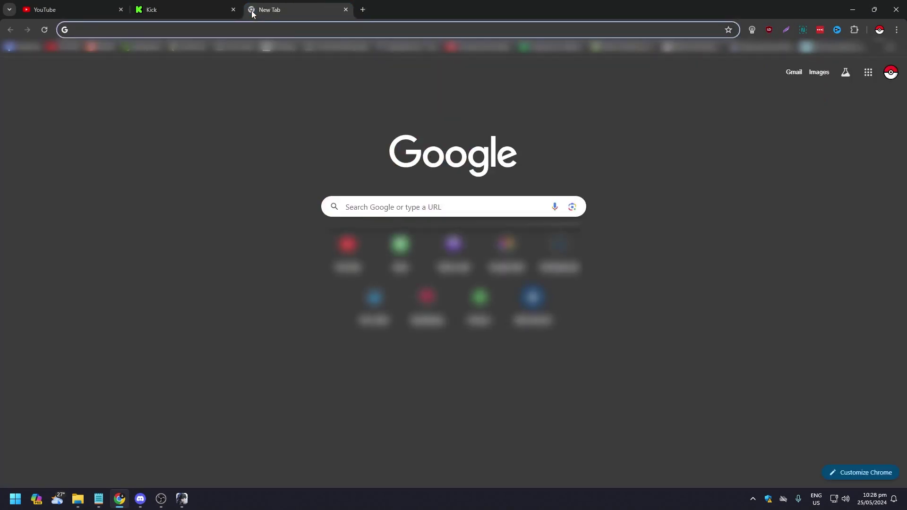
pyautogui.write('obs studio')
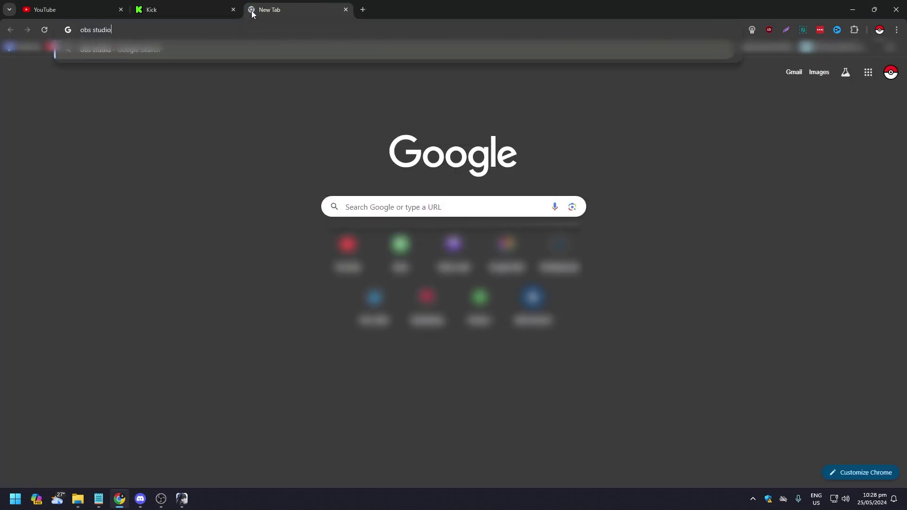
pyautogui.press('Return')
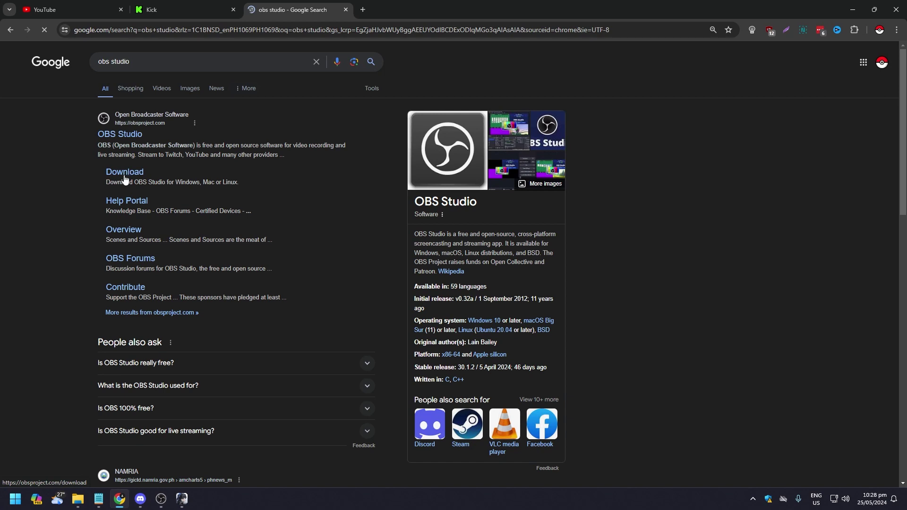
pyautogui.click(124, 172)
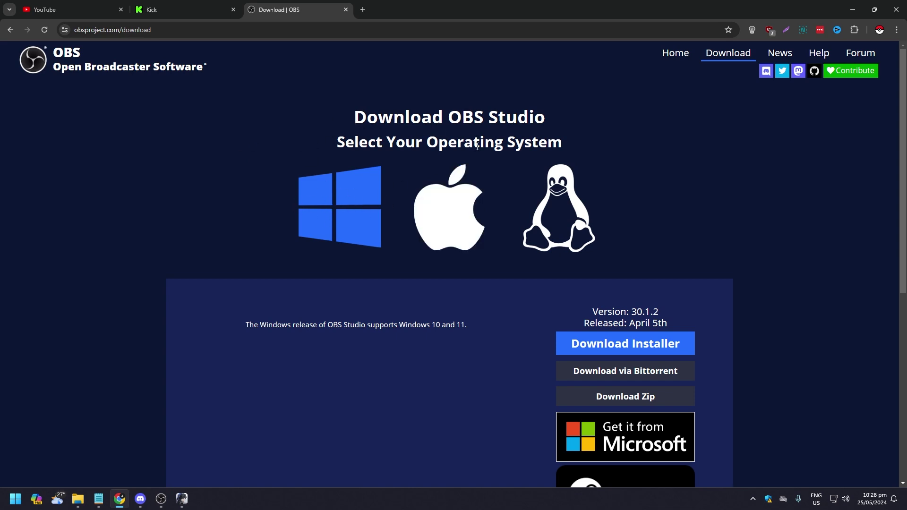
# Return to the Kick home page, check the account menu and close the OBS download page.
pyautogui.click(195, 6)
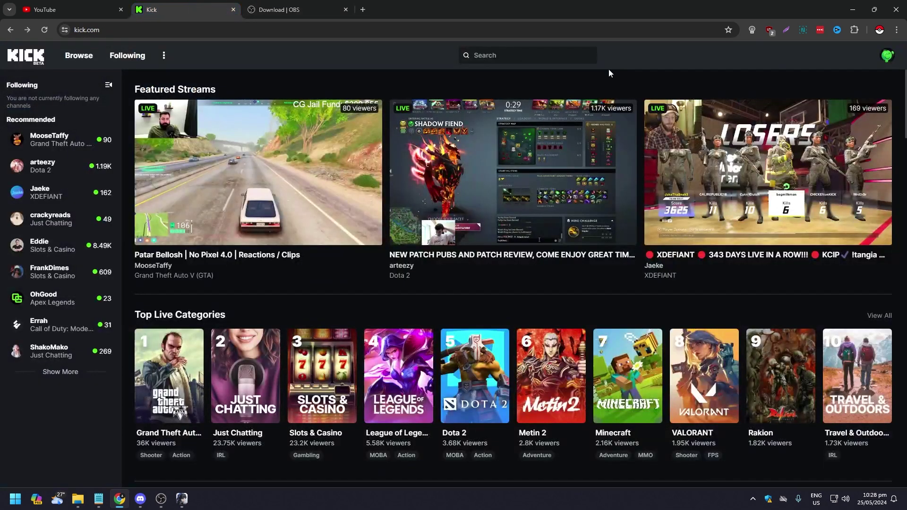
pyautogui.click(893, 56)
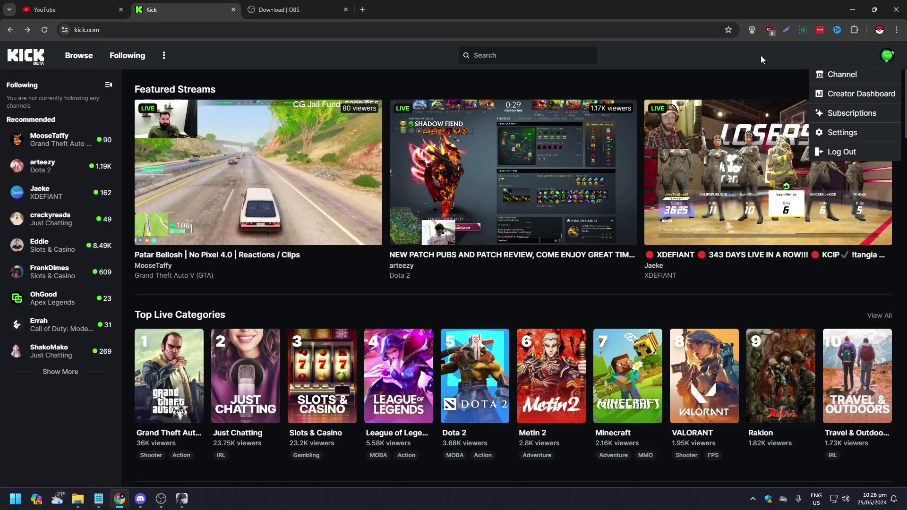
pyautogui.click(734, 55)
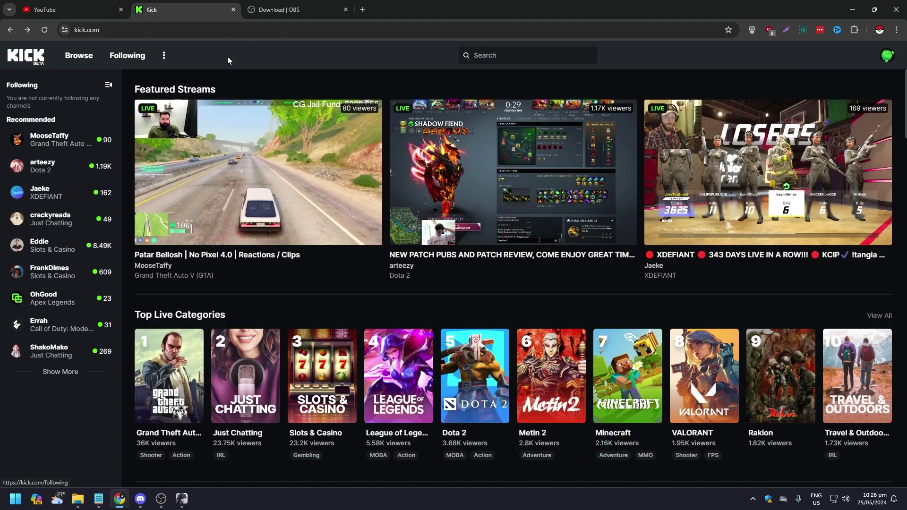
pyautogui.click(346, 10)
# Switch to OBS Studio and set the Display Capture source to the LI2215sD 1920x1080 display.
pyautogui.moveTo(161, 500)
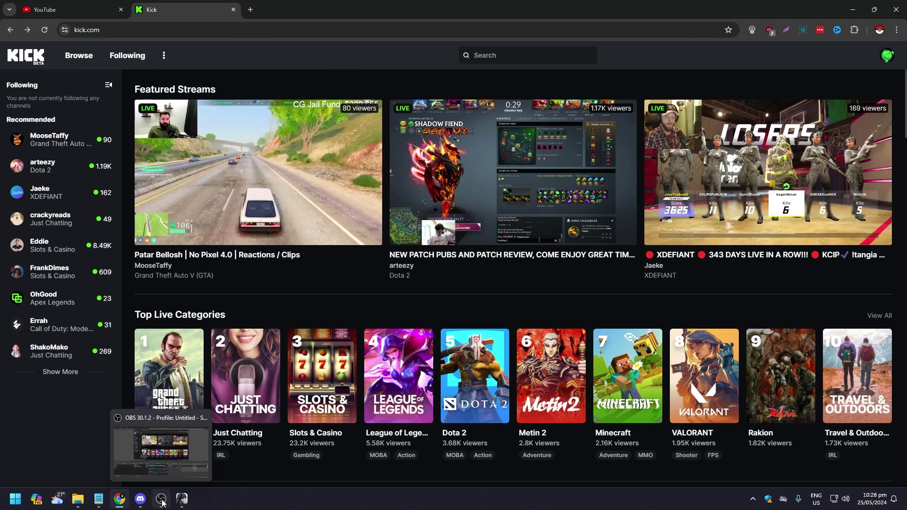
pyautogui.click(162, 503)
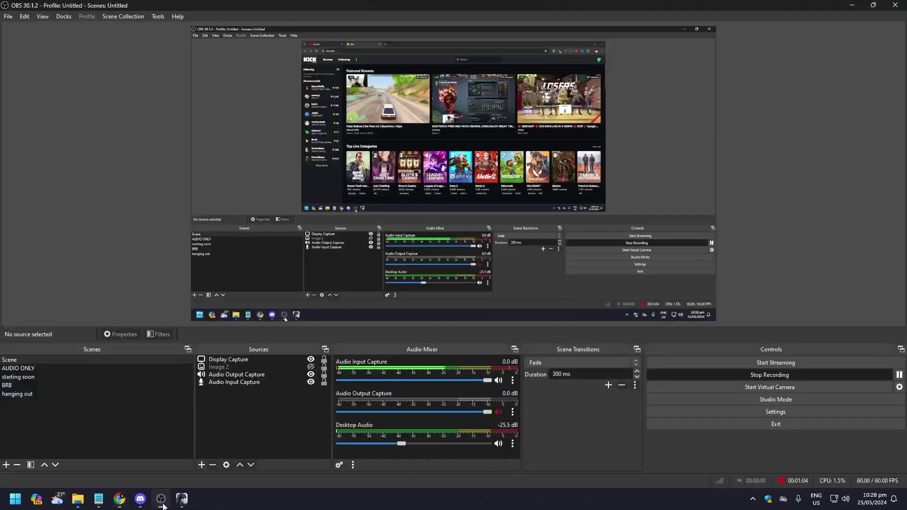
pyautogui.click(258, 359)
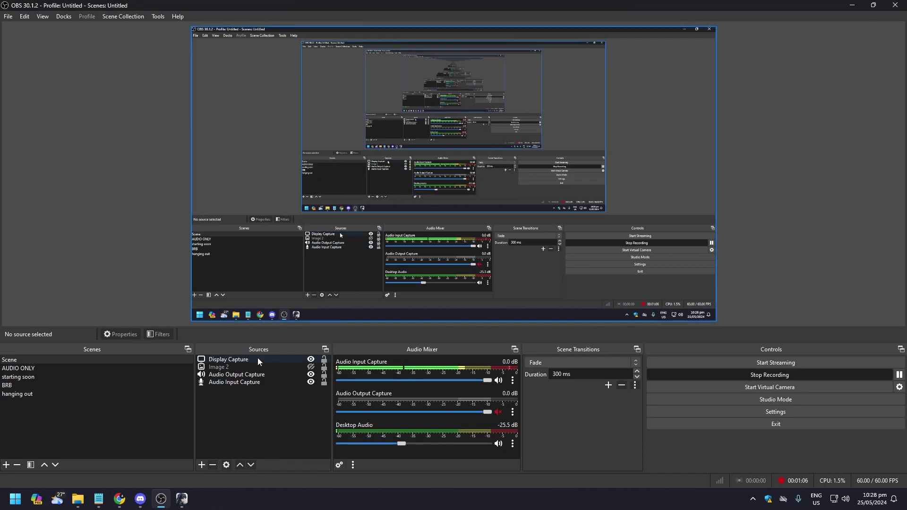
pyautogui.rightClick(258, 359)
pyautogui.click(279, 351)
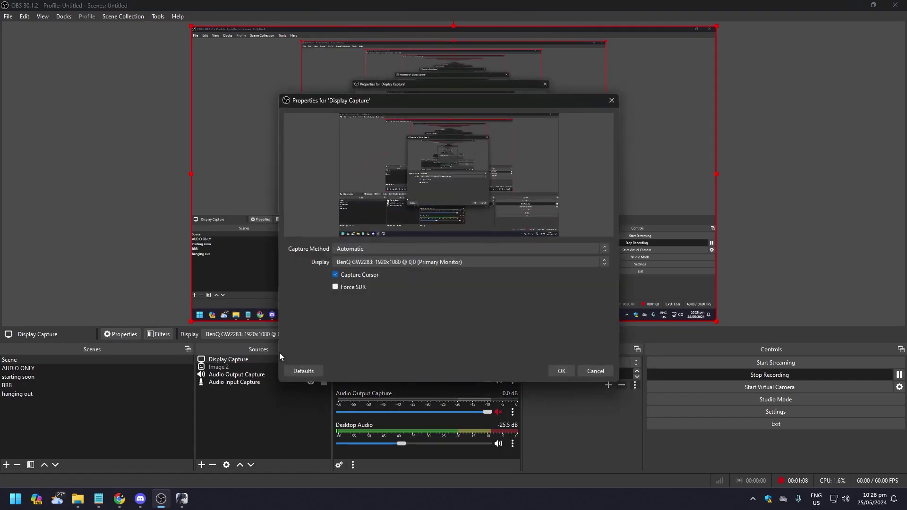
pyautogui.click(402, 261)
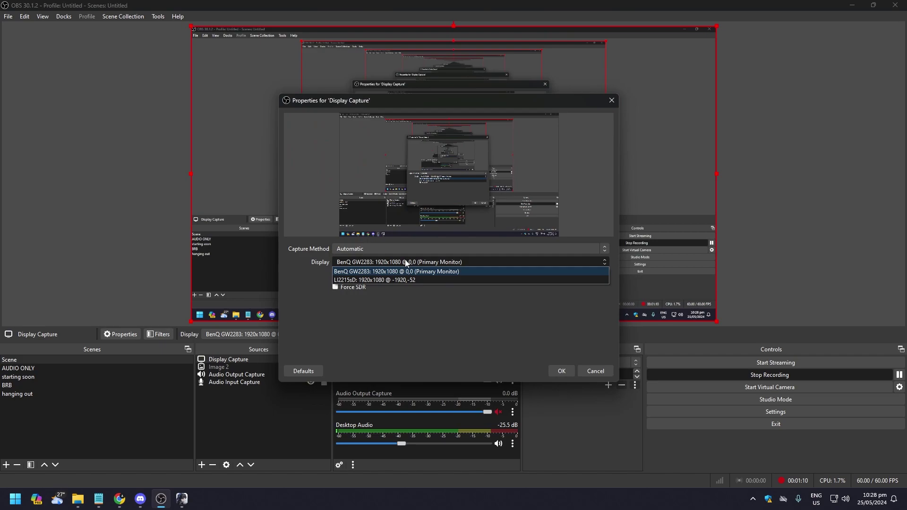
pyautogui.click(398, 281)
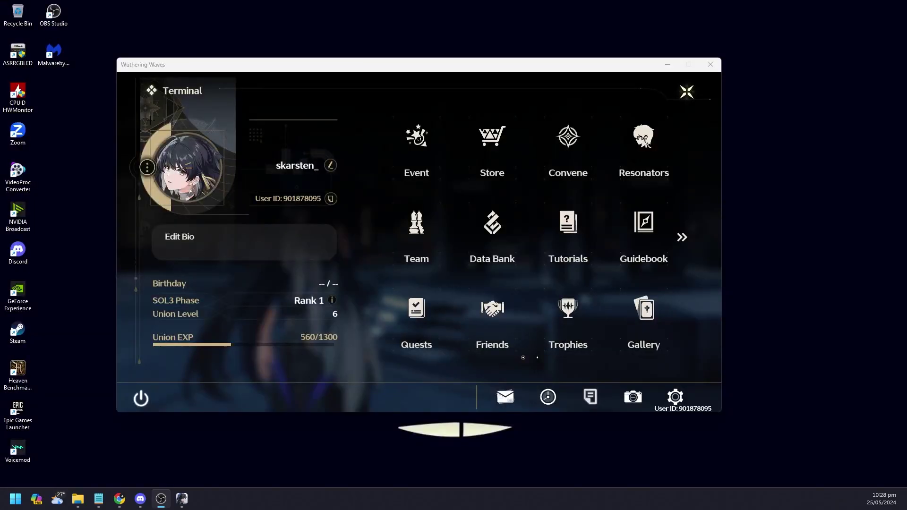
# Leave the Terminal screen in Wuthering Waves and run the character around the plaza as gameplay for the captured display.
pyautogui.press('Escape')
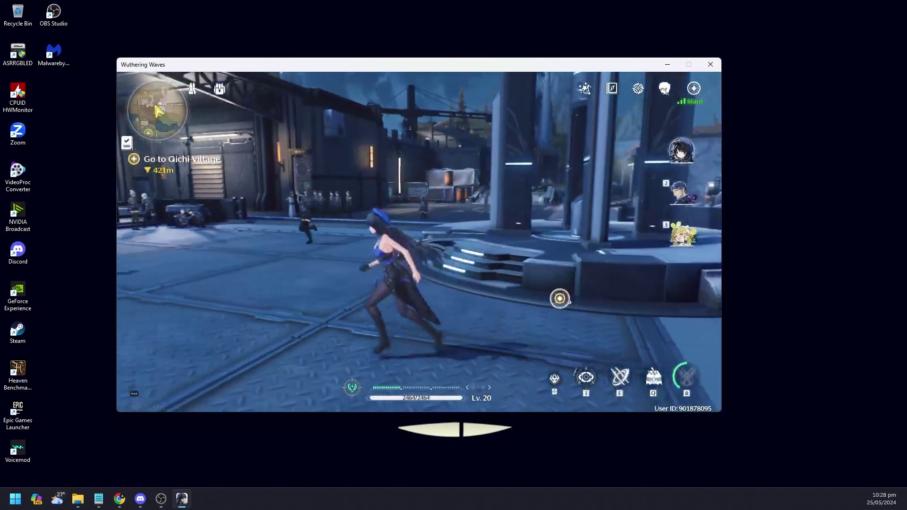
pyautogui.press('w')
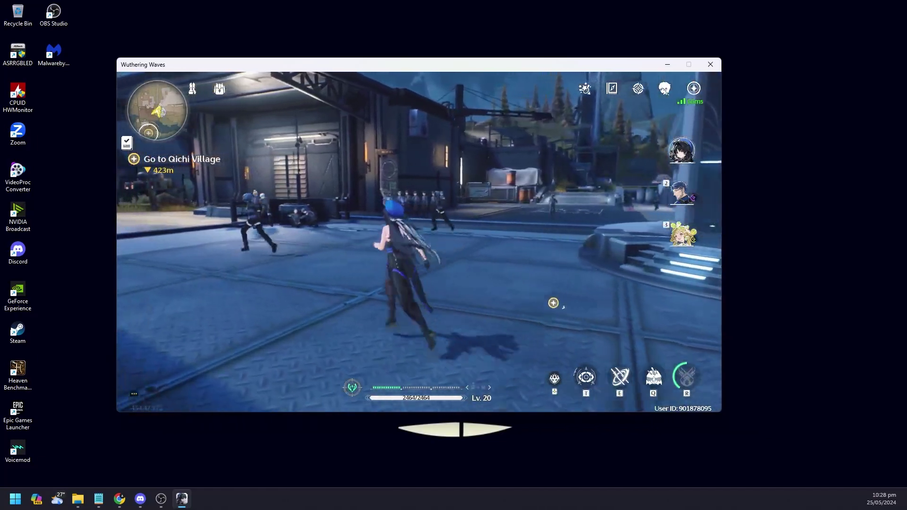
pyautogui.press('s')
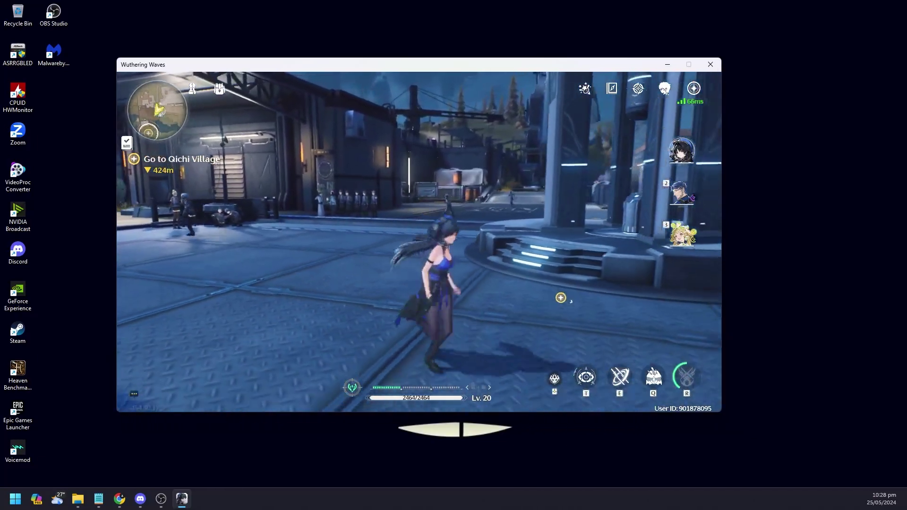
pyautogui.press('a')
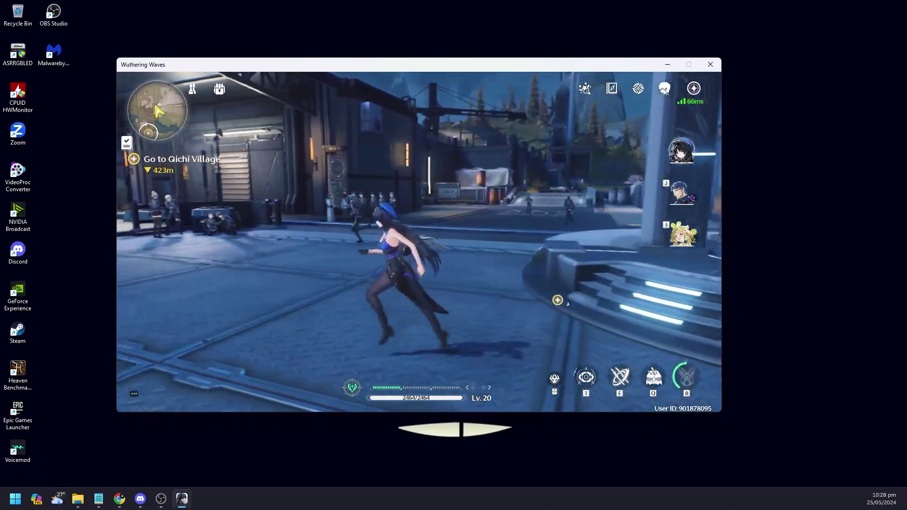
pyautogui.press('s')
pyautogui.press('space')
pyautogui.press('a')
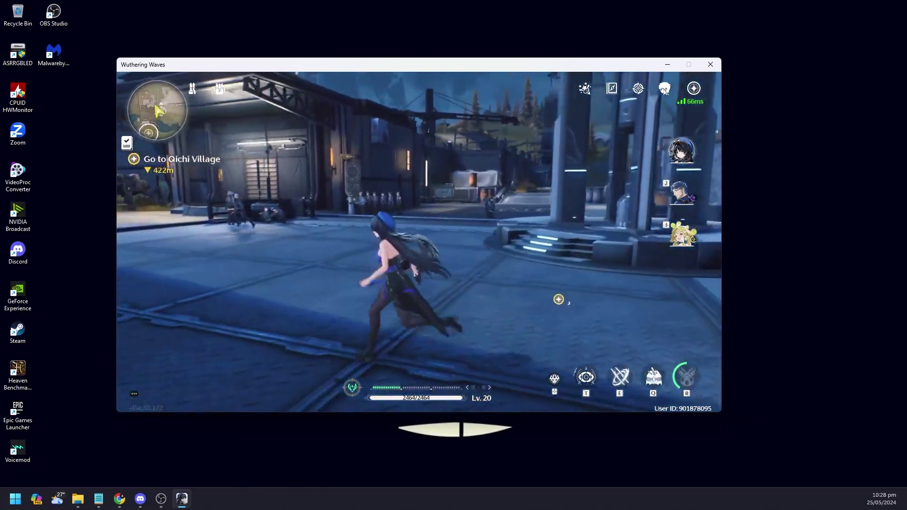
pyautogui.press('d')
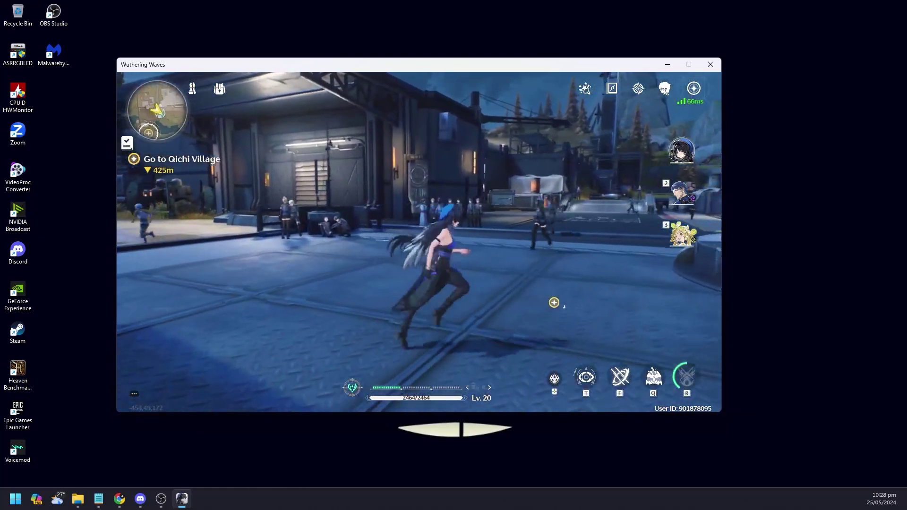
pyautogui.press('a')
pyautogui.press('s')
pyautogui.press('d')
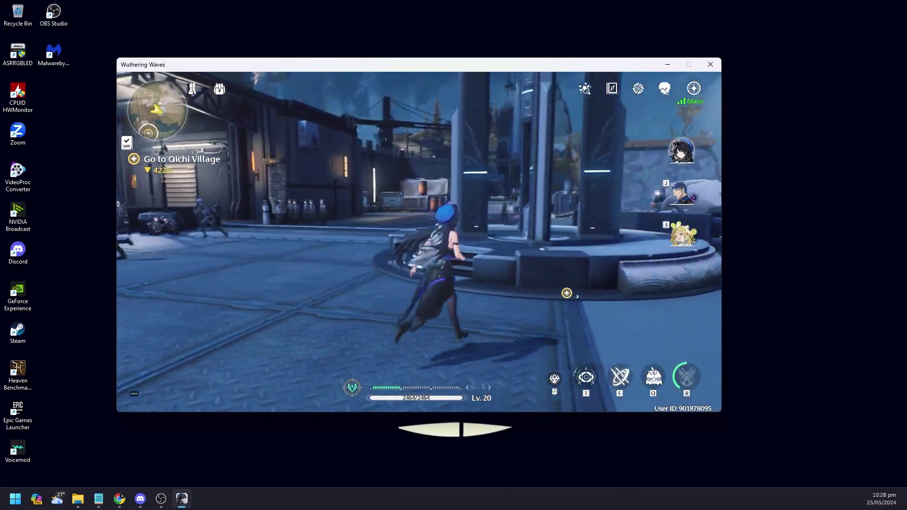
pyautogui.press('s')
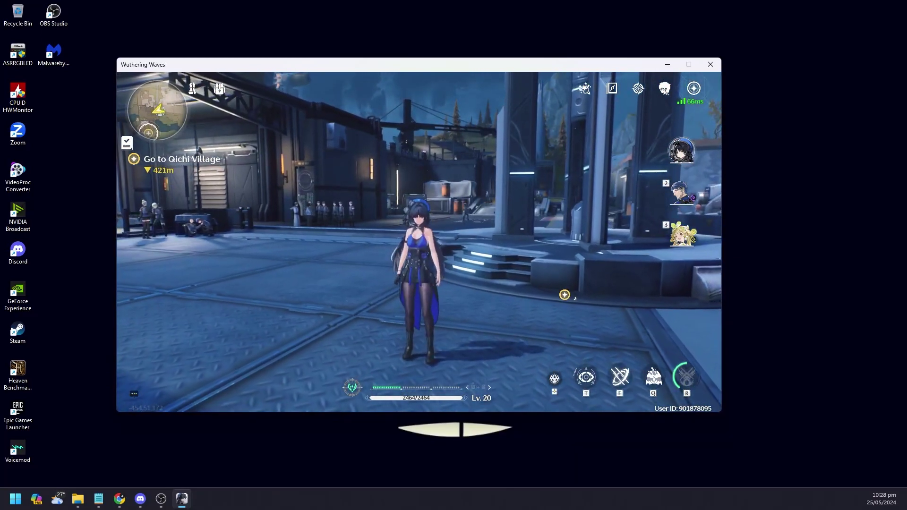
pyautogui.press('Escape')
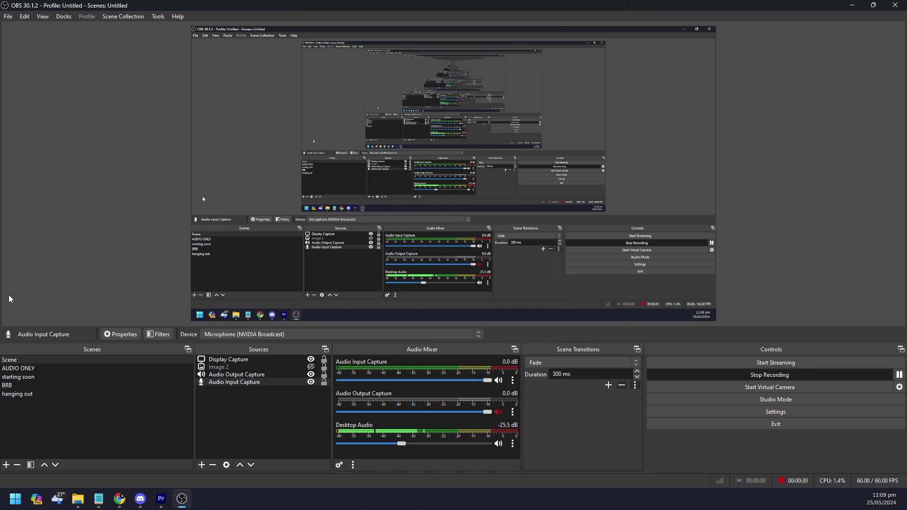
# Examine the Display Capture, Audio Output Capture and Audio Input Capture sources of the scene named Scene.
pyautogui.click(49, 359)
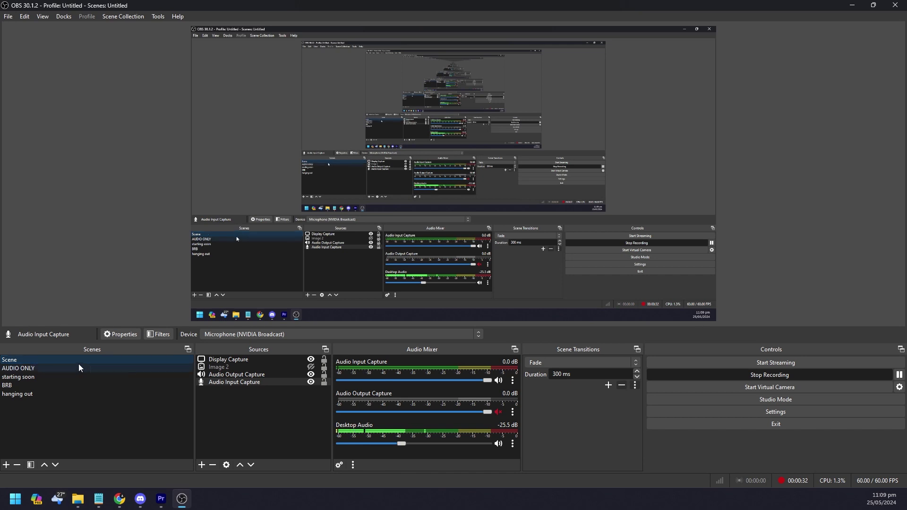
pyautogui.click(226, 359)
pyautogui.click(229, 376)
pyautogui.click(228, 383)
pyautogui.click(224, 360)
pyautogui.click(227, 376)
pyautogui.click(227, 383)
pyautogui.click(238, 360)
pyautogui.rightClick(239, 361)
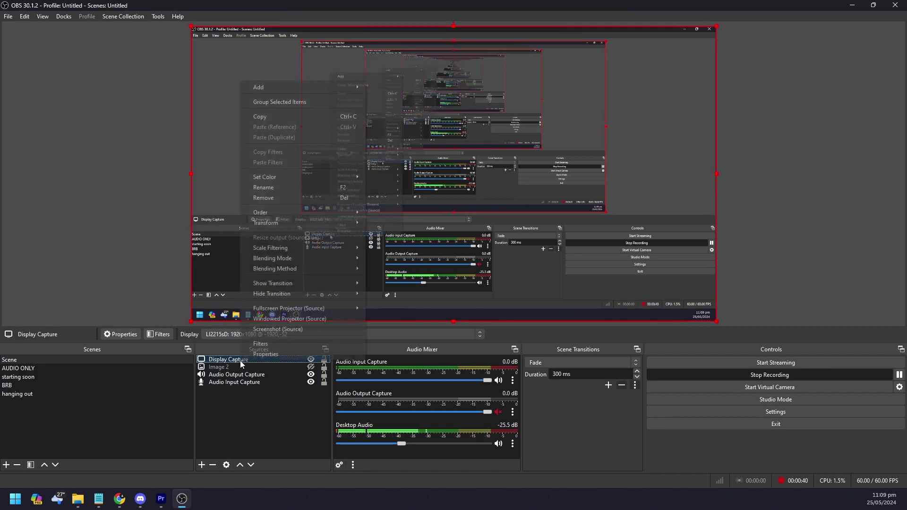
pyautogui.click(230, 361)
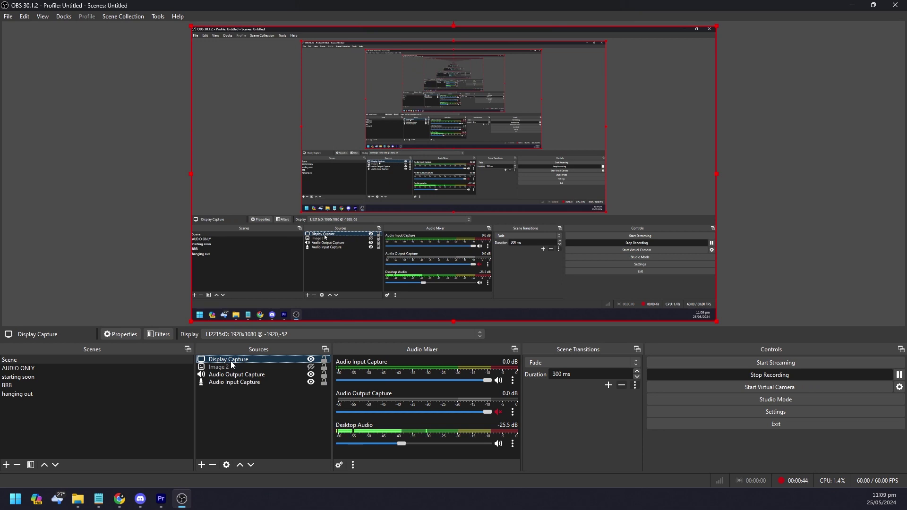
# Review the device choices in the Audio Output Capture properties and close them without changes.
pyautogui.click(224, 375)
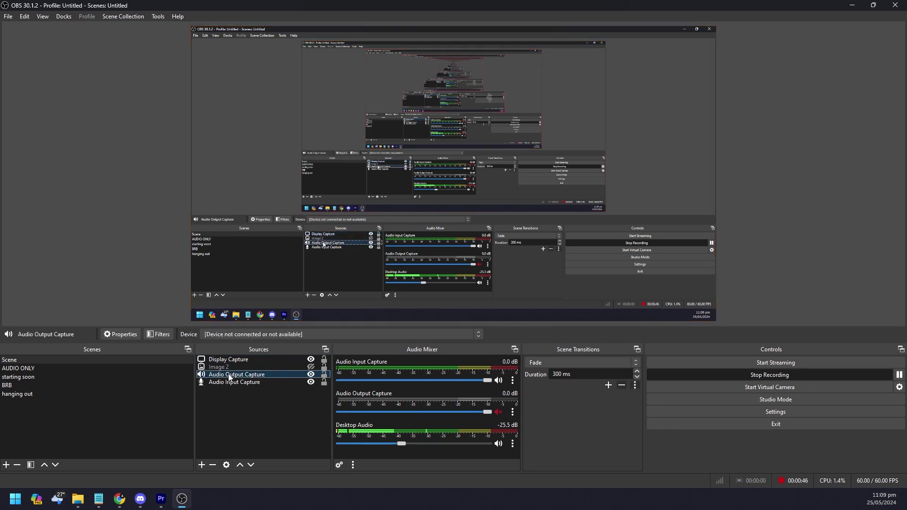
pyautogui.rightClick(223, 376)
pyautogui.click(222, 376)
pyautogui.rightClick(244, 377)
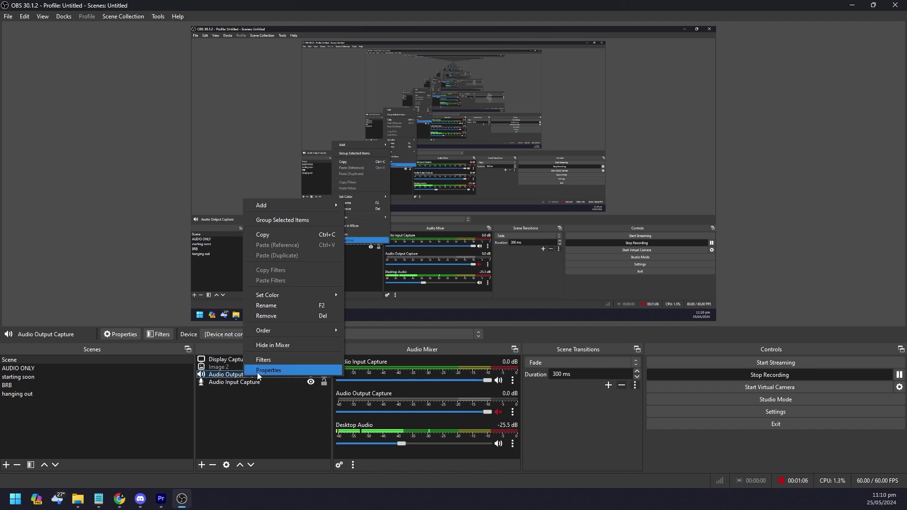
pyautogui.click(257, 373)
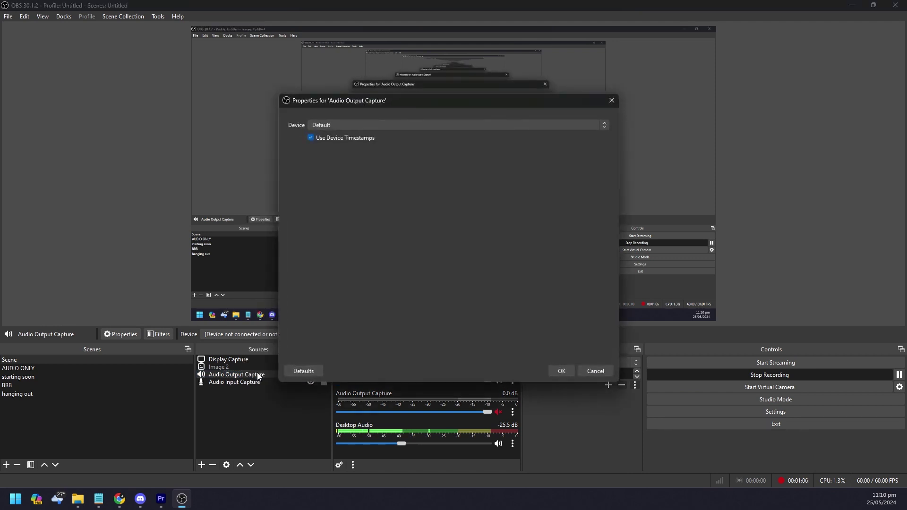
pyautogui.click(426, 125)
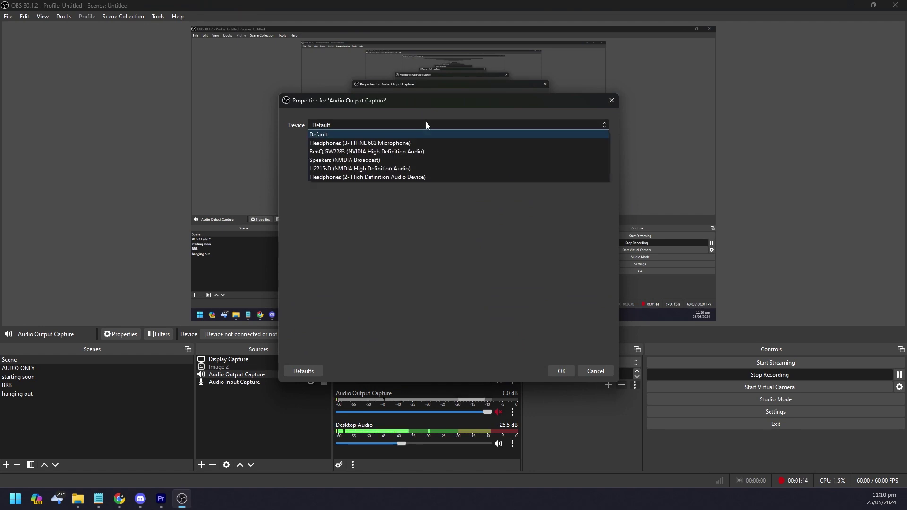
pyautogui.click(426, 123)
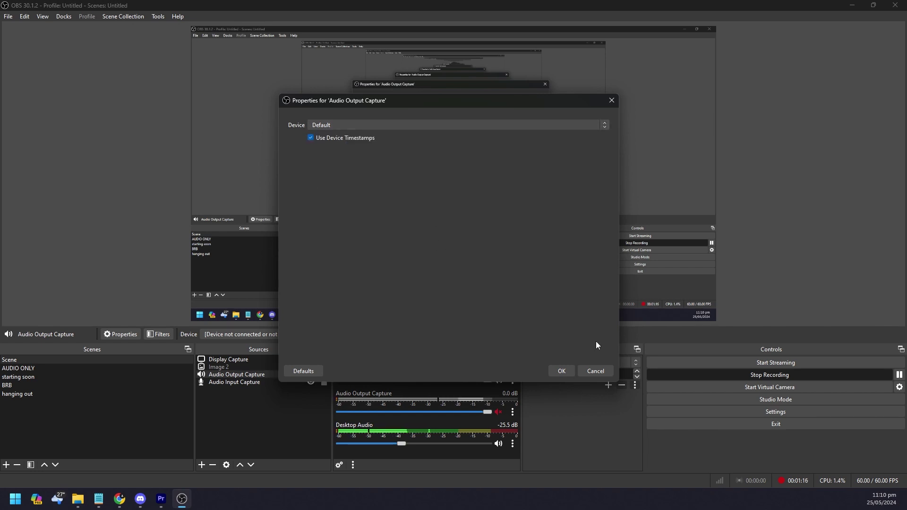
pyautogui.click(595, 371)
# Review the device choices in the Audio Input Capture properties and close them without changes.
pyautogui.click(211, 384)
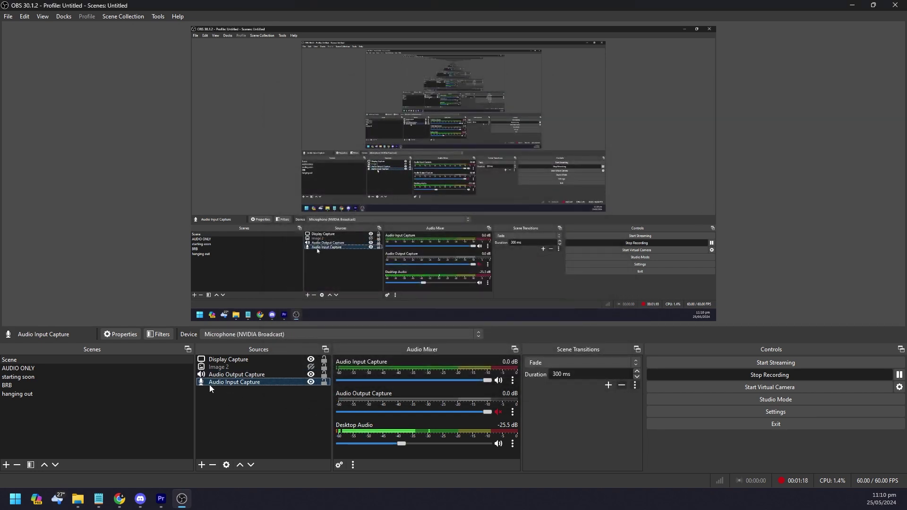
pyautogui.rightClick(243, 383)
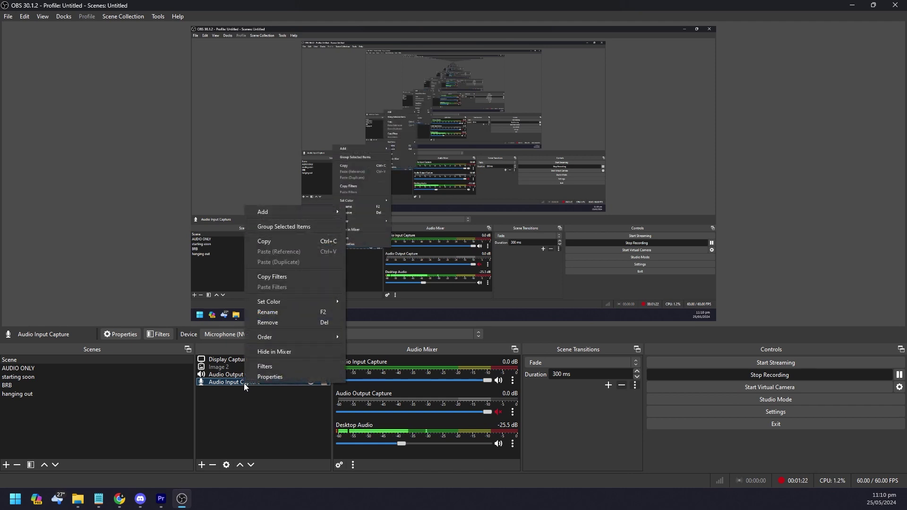
pyautogui.click(227, 384)
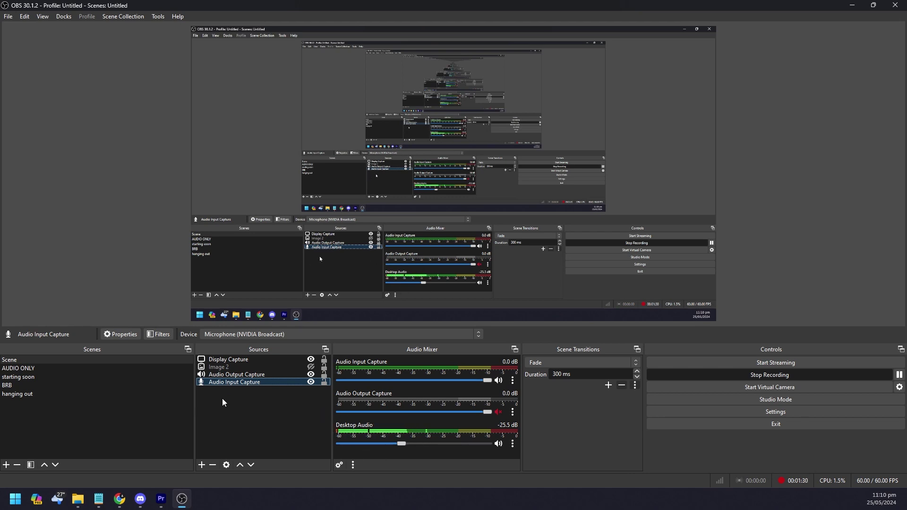
pyautogui.rightClick(230, 385)
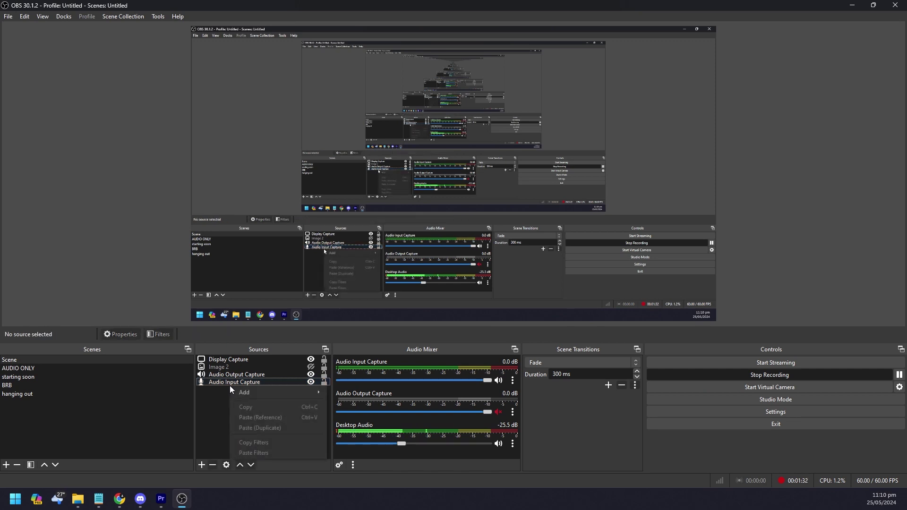
pyautogui.click(211, 381)
pyautogui.rightClick(211, 381)
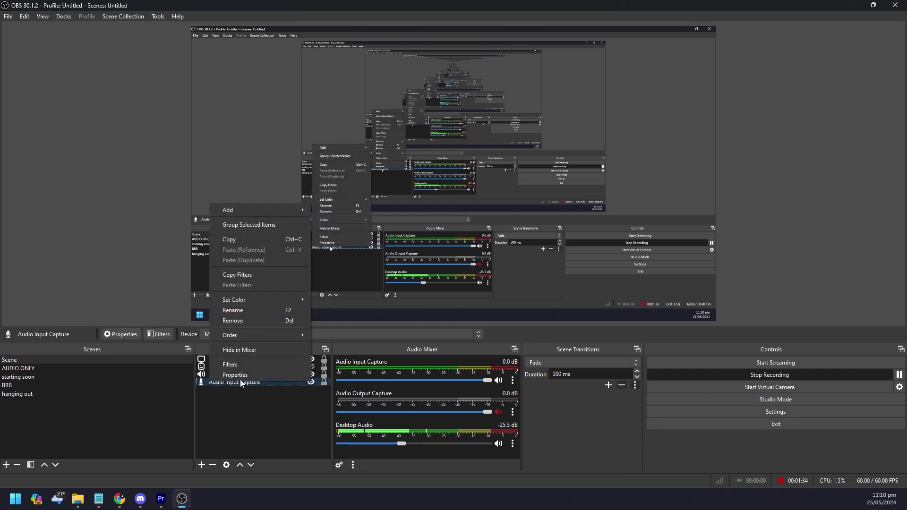
pyautogui.click(234, 375)
pyautogui.click(395, 123)
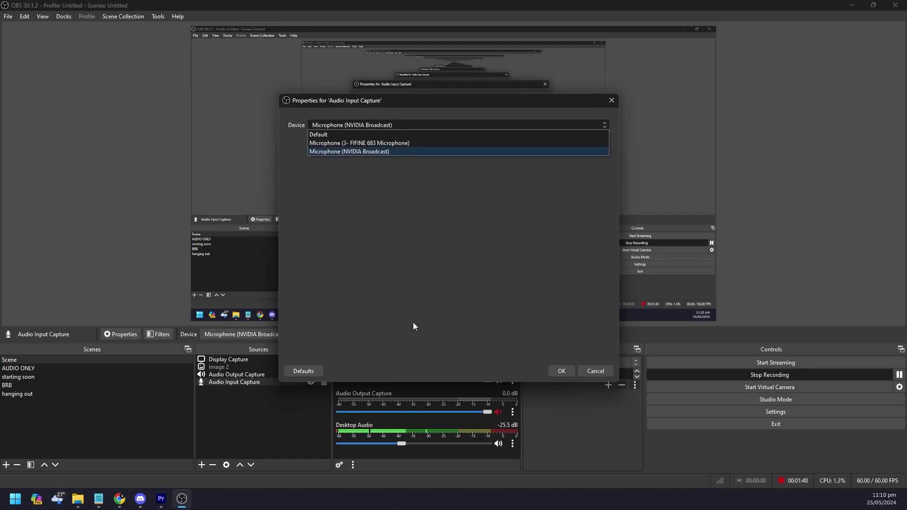
pyautogui.click(590, 372)
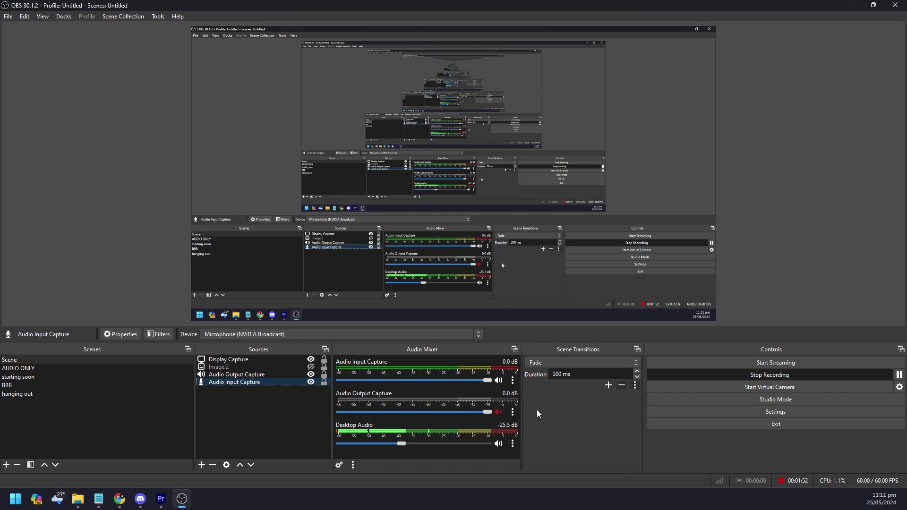
# Open the OBS settings and look over the Stream, Output, Audio and Video pages.
pyautogui.click(724, 415)
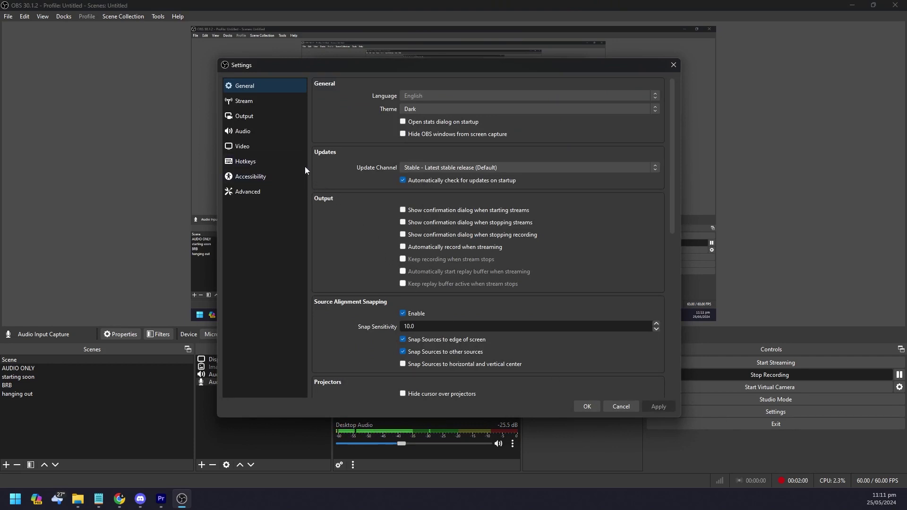
pyautogui.click(245, 102)
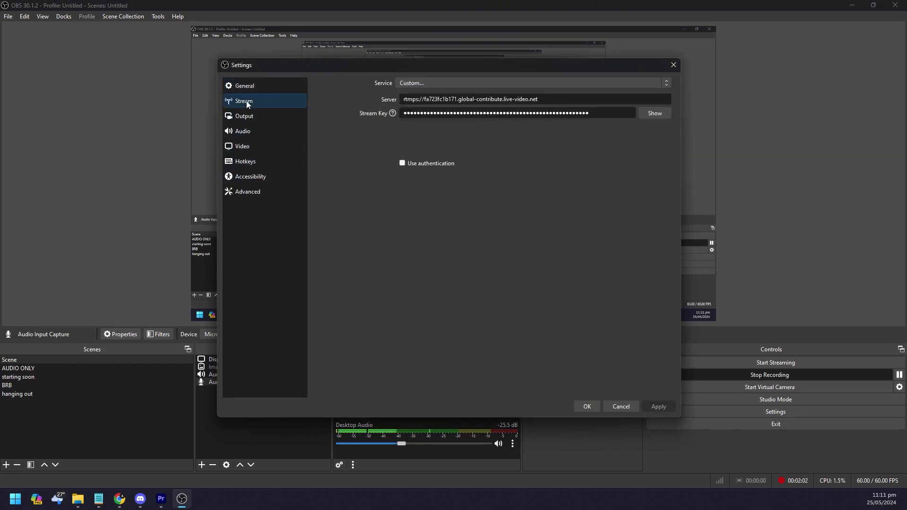
pyautogui.click(251, 117)
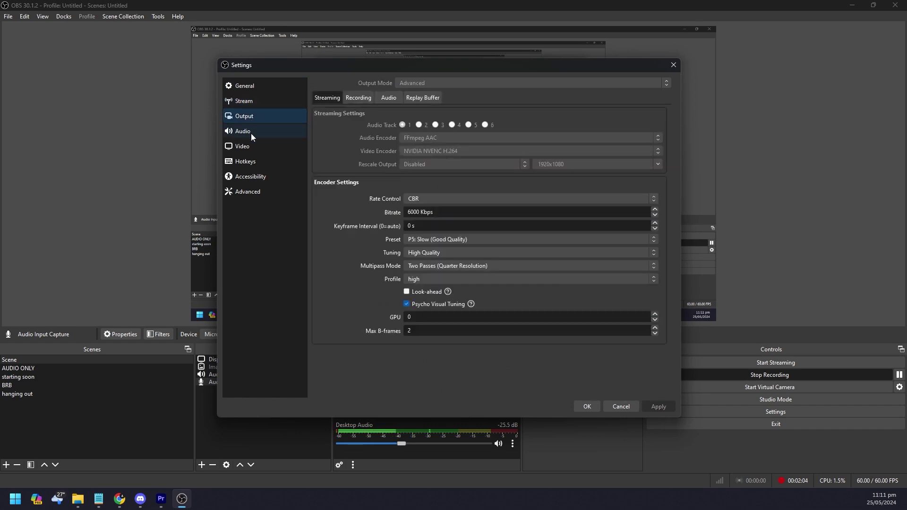
pyautogui.click(251, 133)
pyautogui.click(254, 148)
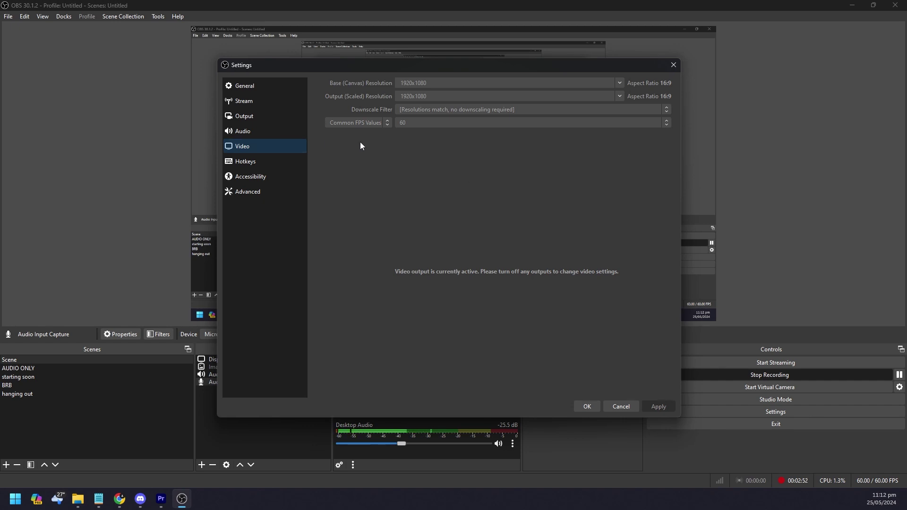
pyautogui.moveTo(404, 64); pyautogui.dragTo(424, 78)
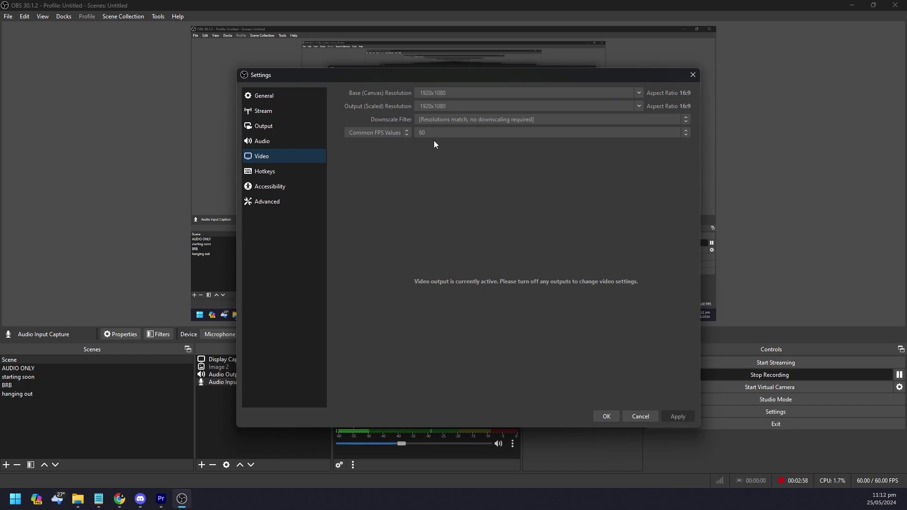
# Examine the global audio devices in the Audio settings, moving the settings window aside to compare them with the scene's sources.
pyautogui.click(266, 144)
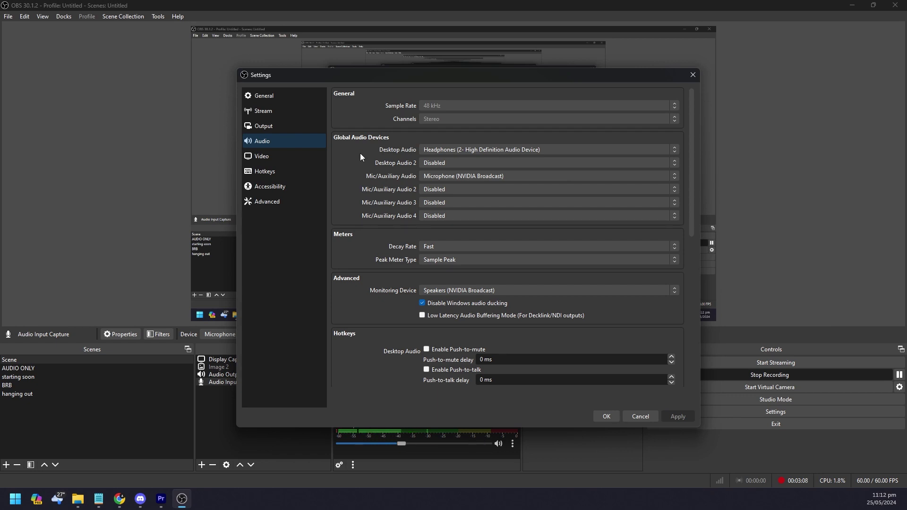
pyautogui.moveTo(452, 72); pyautogui.dragTo(561, 54)
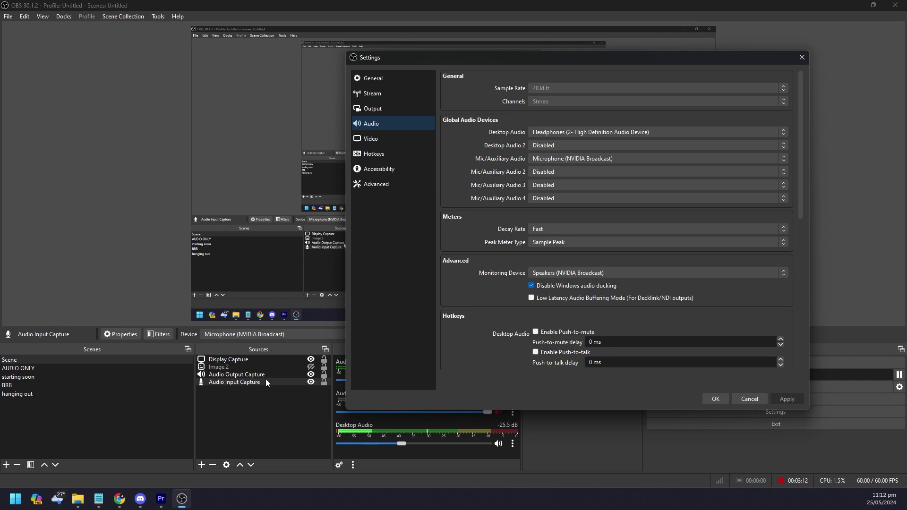
pyautogui.moveTo(512, 58); pyautogui.dragTo(405, 59)
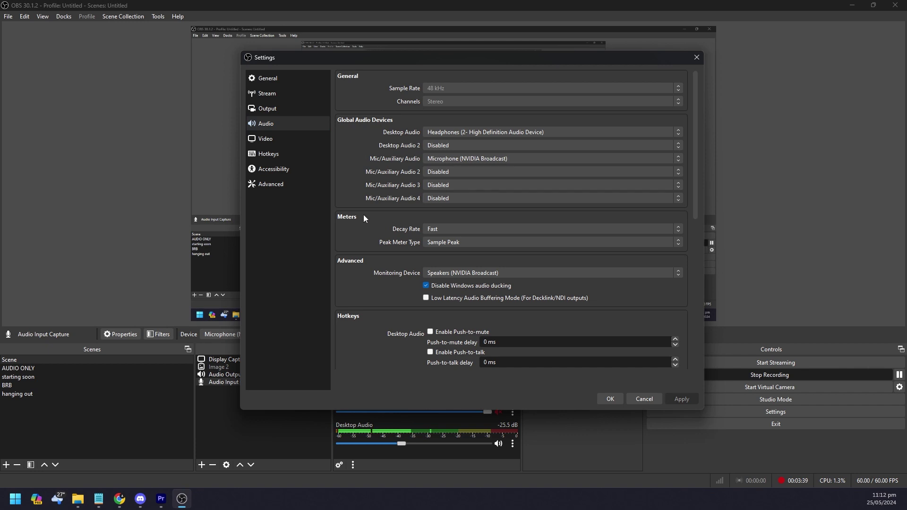
# Look through the Recording, Audio and Replay Buffer output settings and return to the Streaming output settings.
pyautogui.click(280, 109)
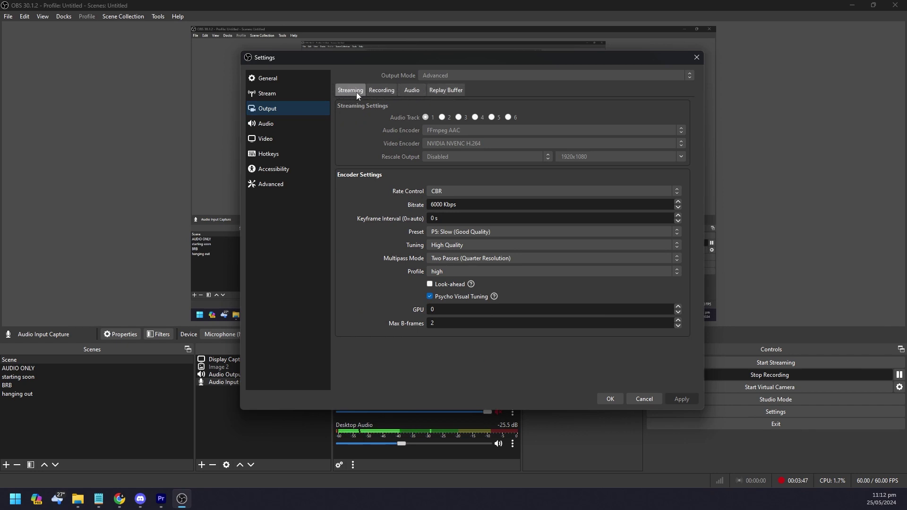
pyautogui.click(382, 93)
pyautogui.click(419, 93)
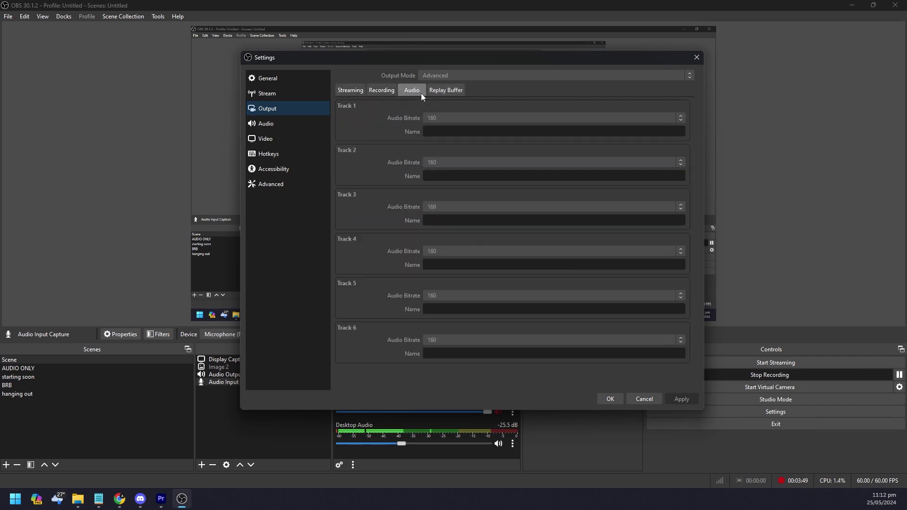
pyautogui.click(444, 92)
pyautogui.click(353, 92)
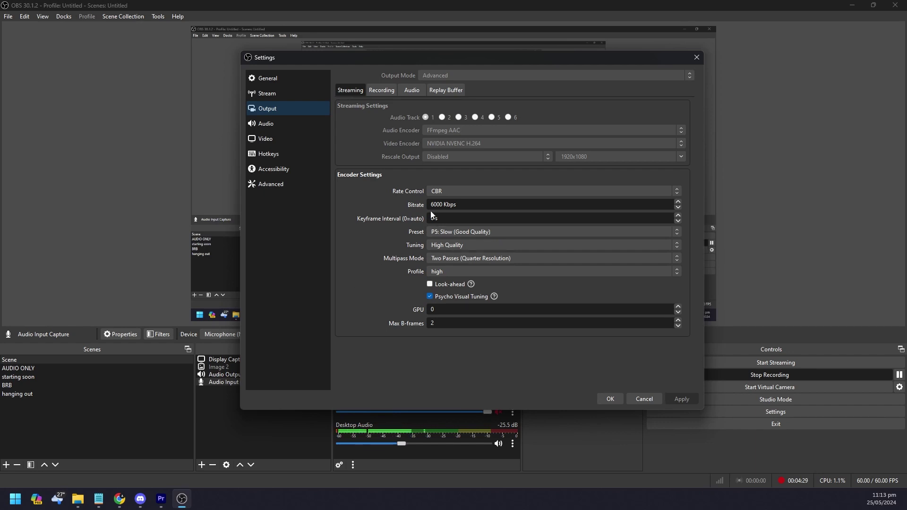
# Examine the Bitrate and Psycho Visual Tuning options in the streaming encoder settings.
pyautogui.tripleClick(468, 207)
pyautogui.click(361, 209)
pyautogui.click(429, 298)
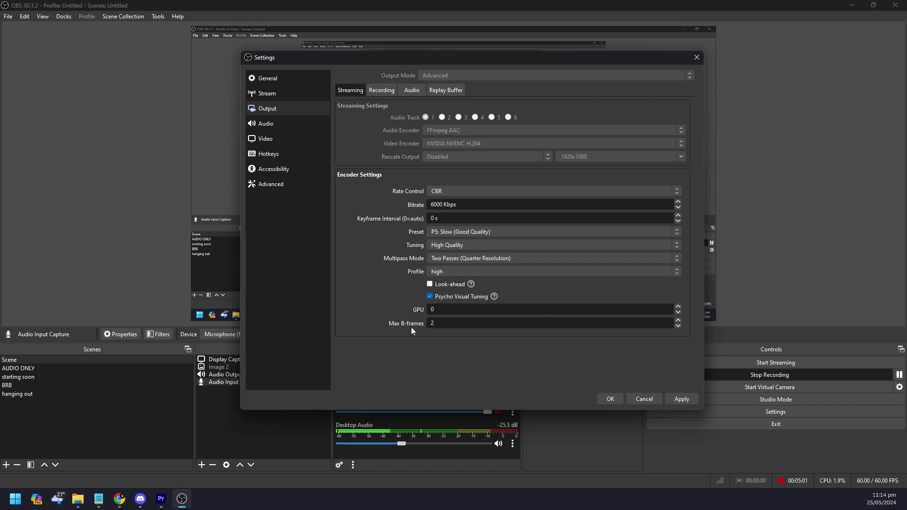
# From the OBS stream service settings, switch to Kick in the browser and copy the Stream URL from the Stream Key page.
pyautogui.click(288, 98)
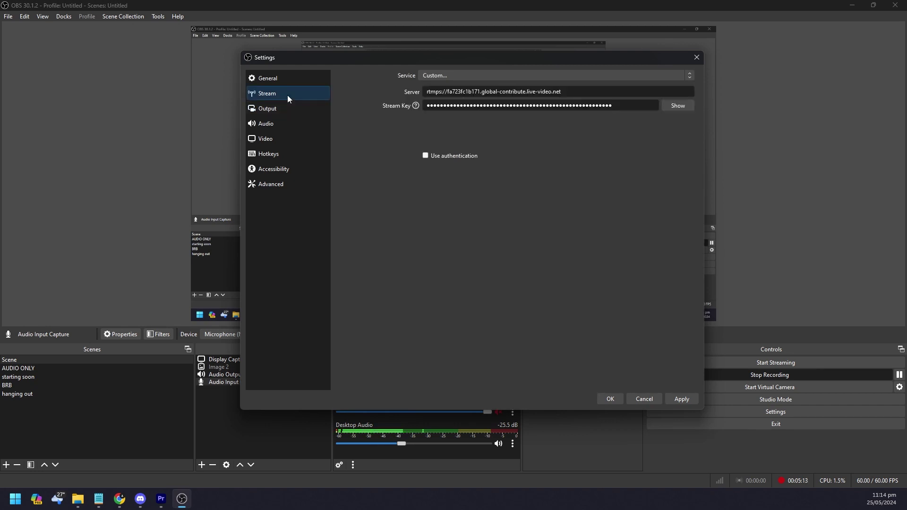
pyautogui.click(449, 76)
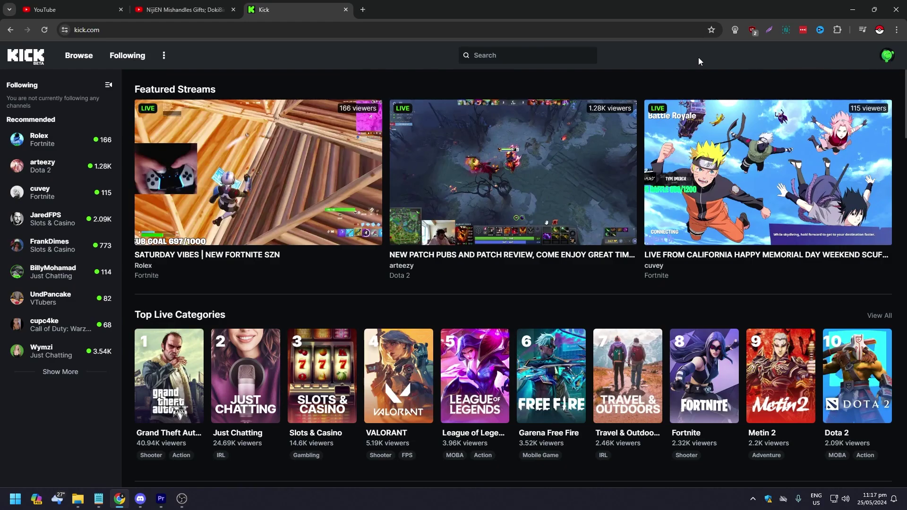
pyautogui.click(889, 55)
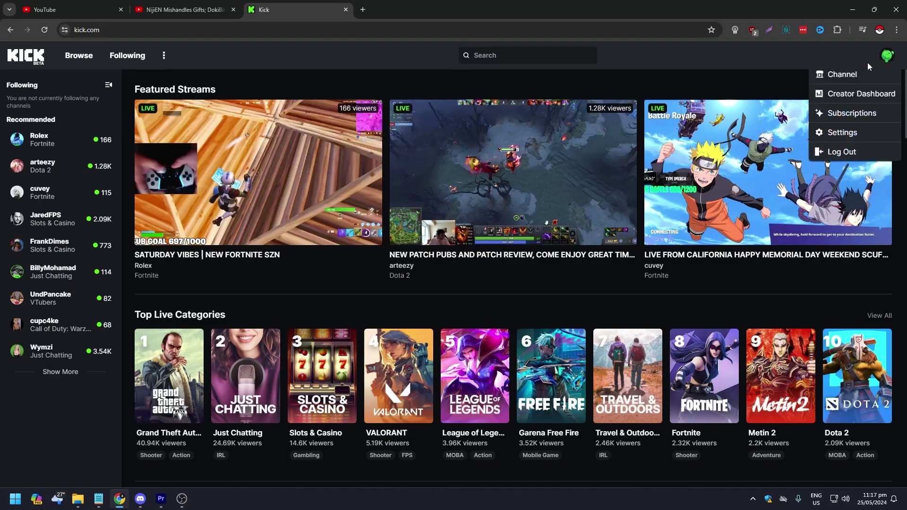
pyautogui.click(841, 134)
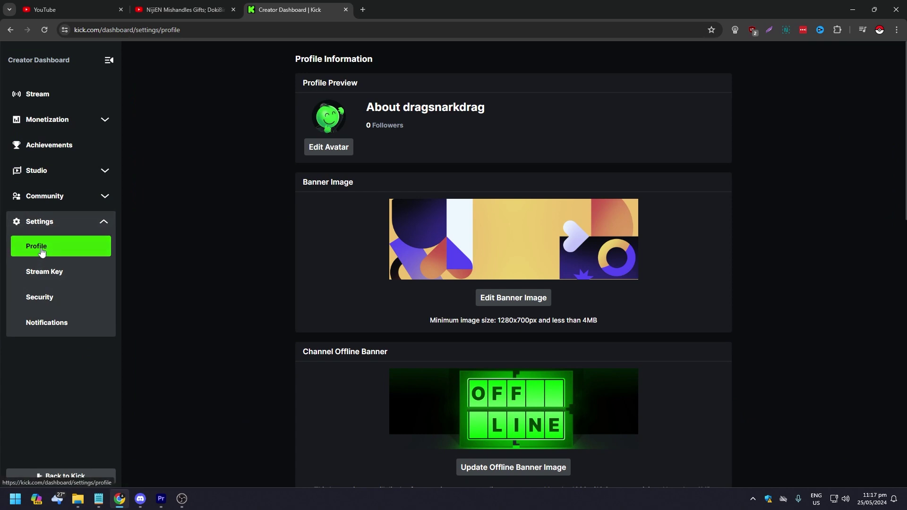
pyautogui.click(50, 274)
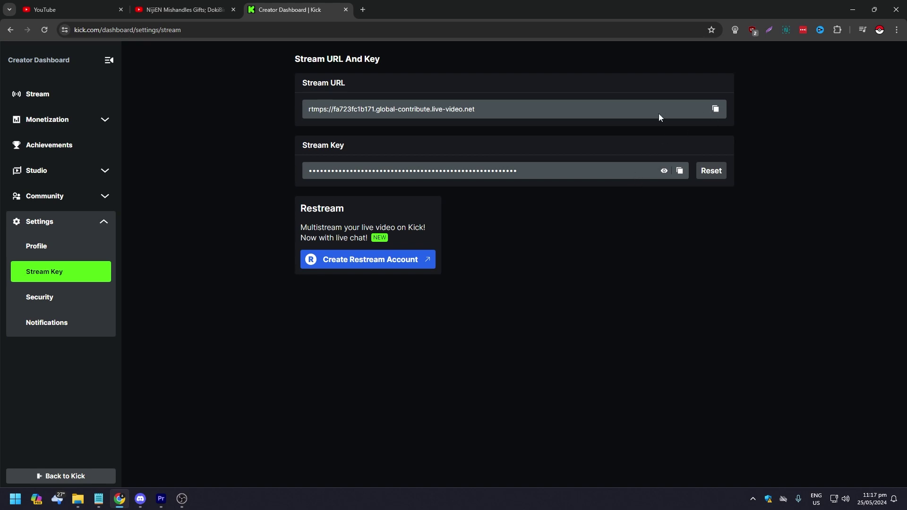
pyautogui.click(715, 109)
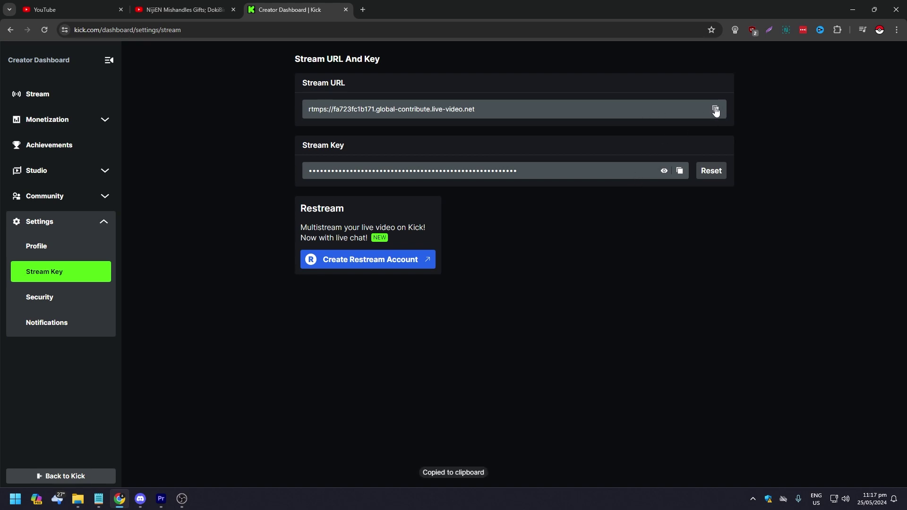
# Switch to OBS Studio and replace the custom stream server with the copied URL rtmps://fa723fc1b171.global-contribute.live-video.net.
pyautogui.hotkey('alt', 'Tab')
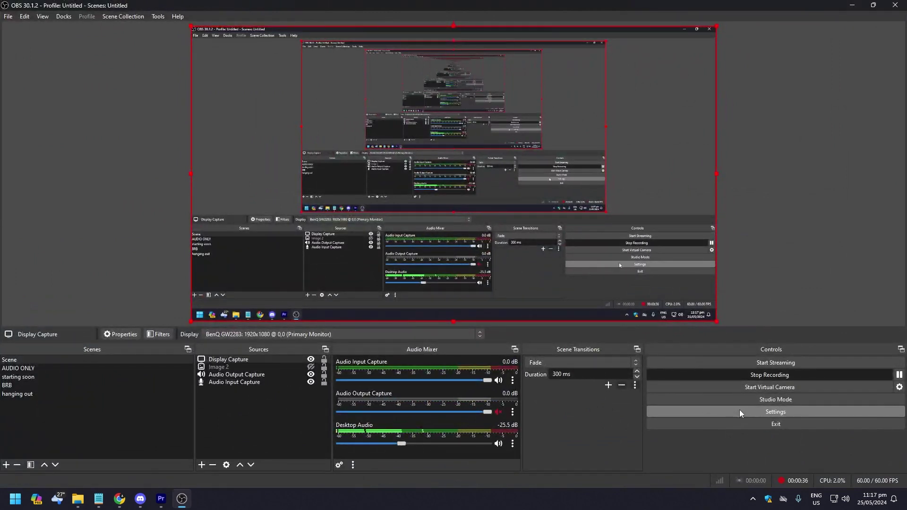
pyautogui.click(736, 411)
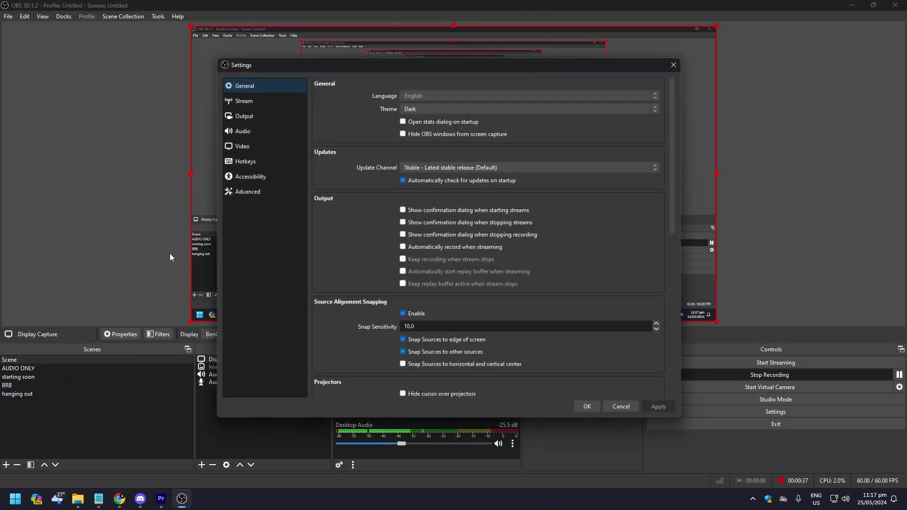
pyautogui.click(247, 102)
pyautogui.click(501, 100)
pyautogui.hotkey('ctrl', 'a')
pyautogui.hotkey('ctrl', 'v')
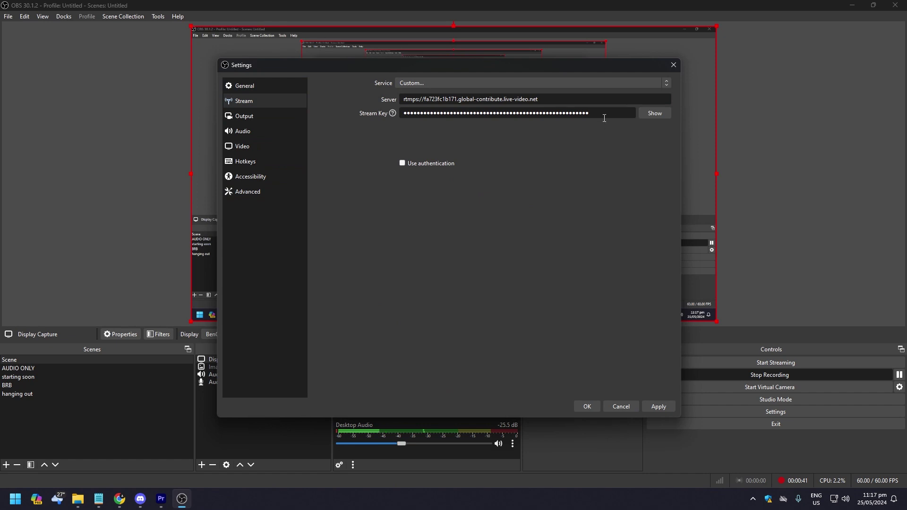
# Copy the stream key from Kick in the browser, paste it into the Stream Key field in OBS Studio, and save the settings.
pyautogui.click(120, 499)
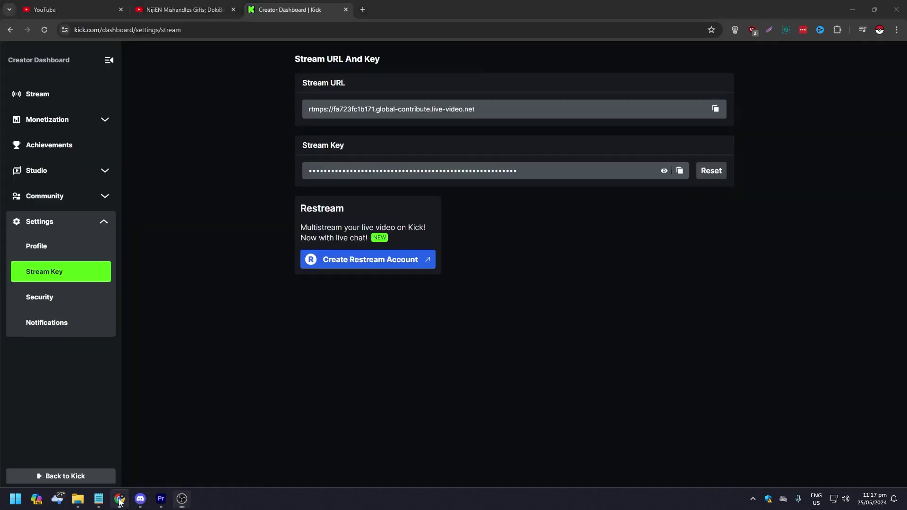
pyautogui.click(679, 171)
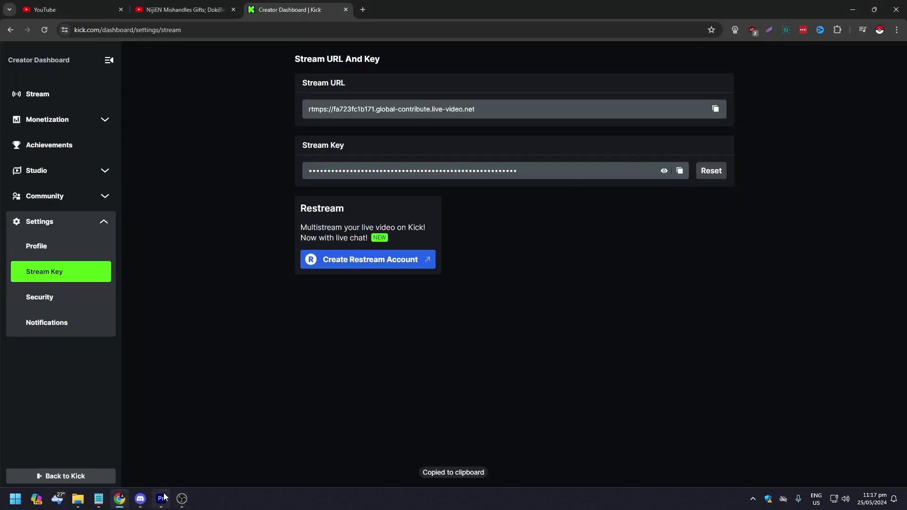
pyautogui.click(191, 497)
pyautogui.doubleClick(590, 113)
pyautogui.press('BackSpace')
pyautogui.hotkey('ctrl', 'v')
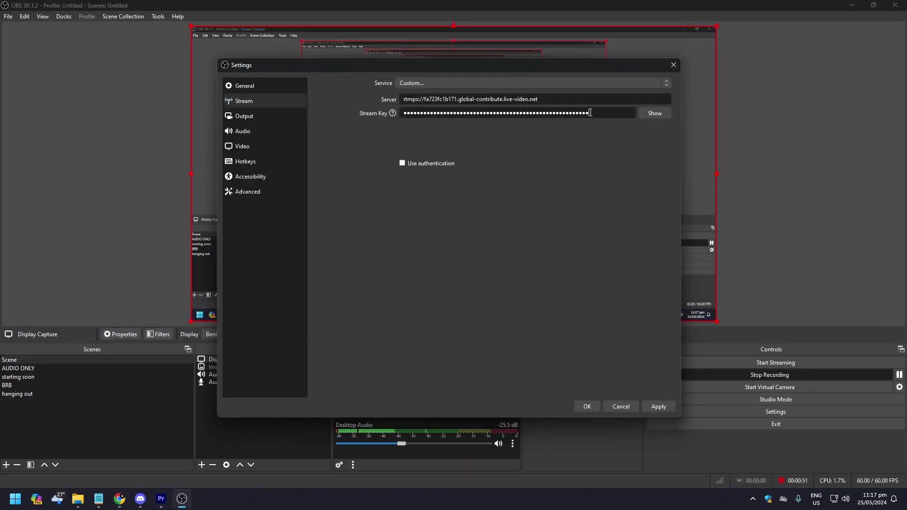
pyautogui.click(651, 406)
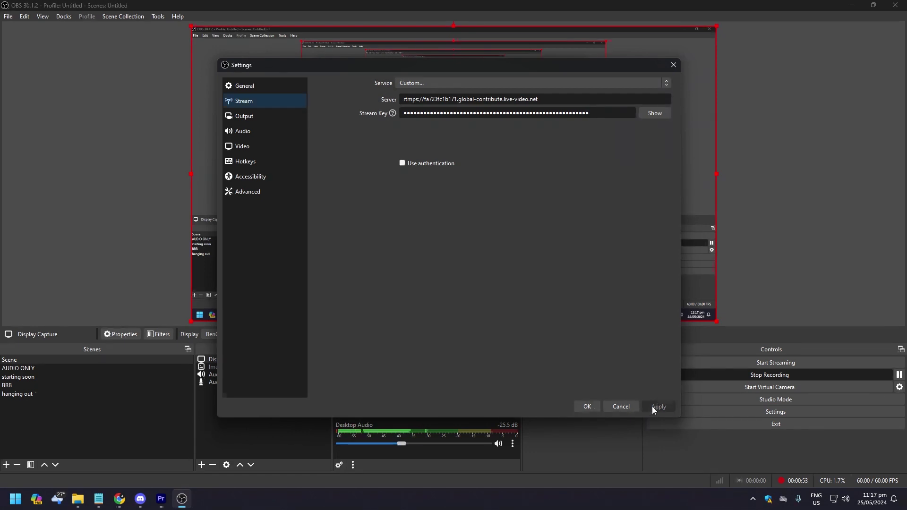
pyautogui.click(588, 407)
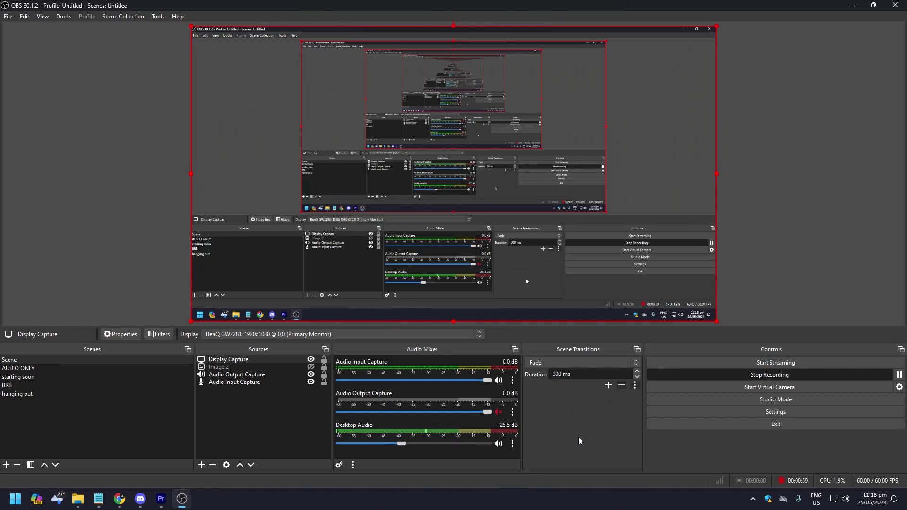
# Switch to Kick's Creator Dashboard, view the stream information form for title, category and language, and close it without saving.
pyautogui.hotkey('alt', 'Tab')
pyautogui.click(814, 113)
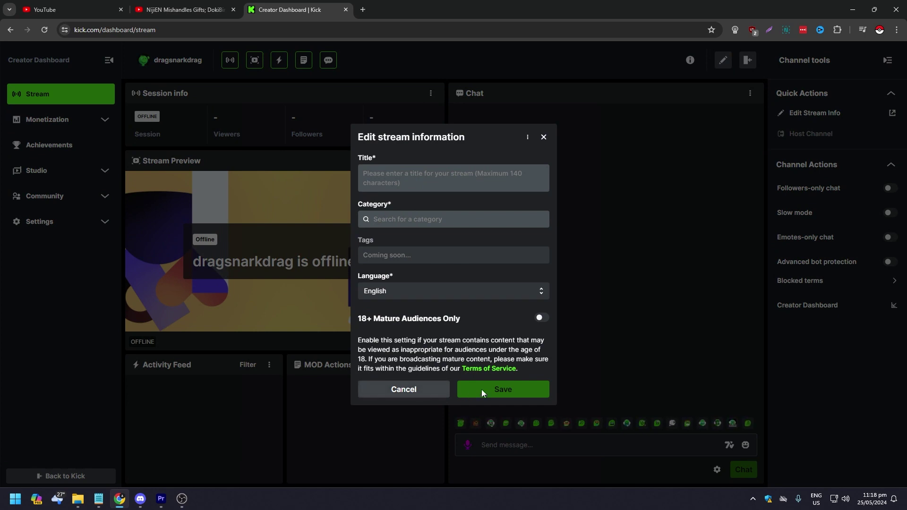
pyautogui.click(544, 137)
# Run and jump with the character in Wuthering Waves as sample gameplay.
pyautogui.click(182, 499)
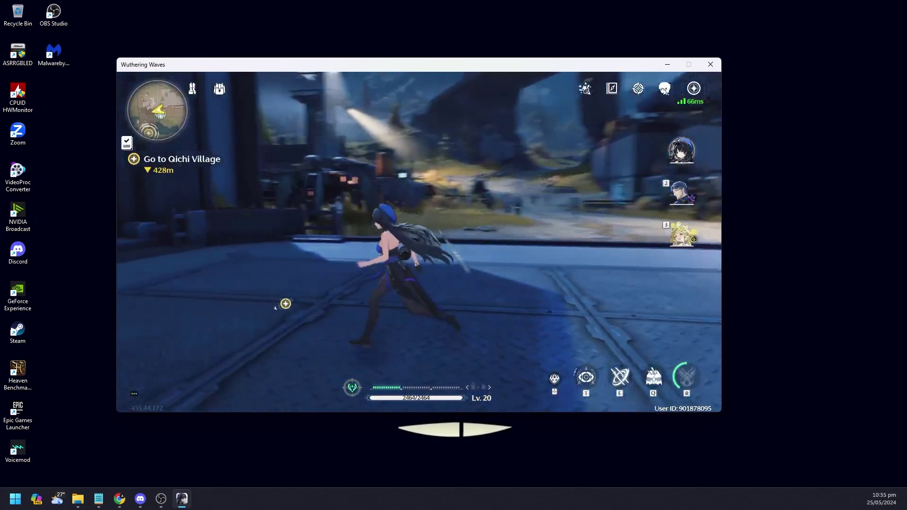
pyautogui.press('space')
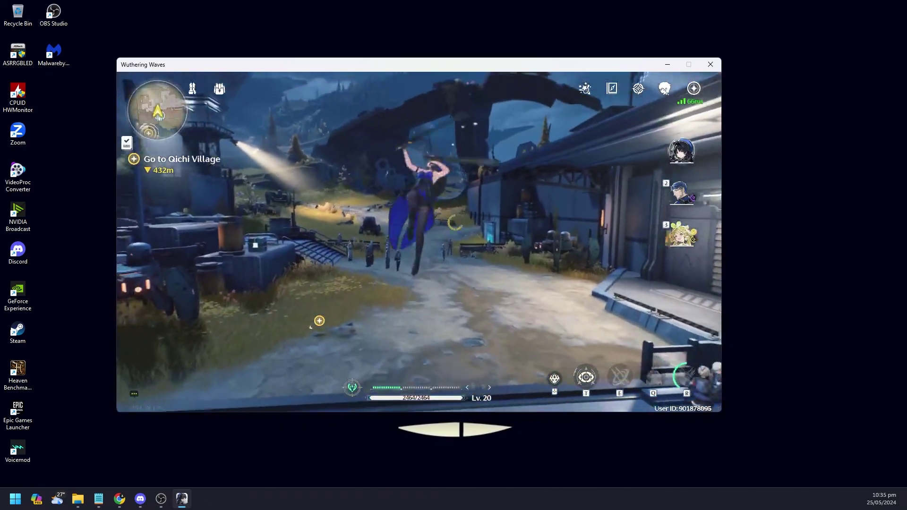
pyautogui.click(311, 327)
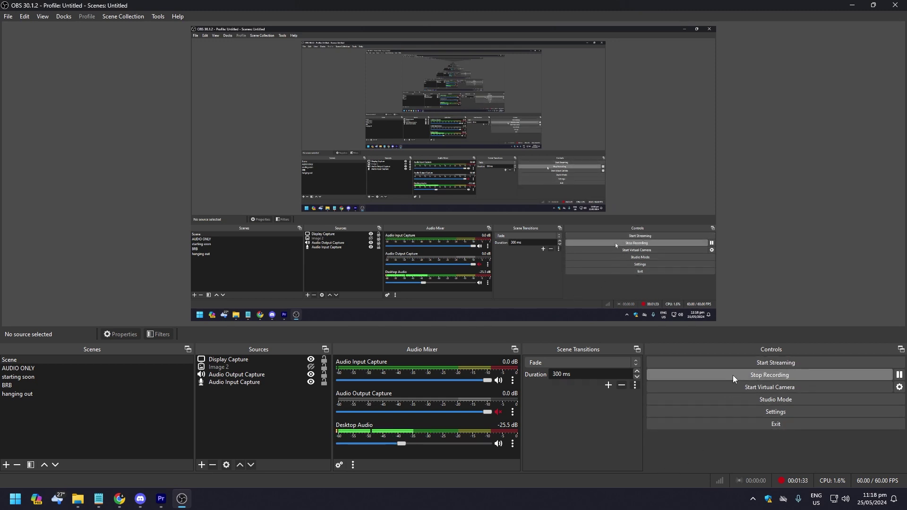
# Stop the recording in OBS Studio.
pyautogui.click(733, 377)
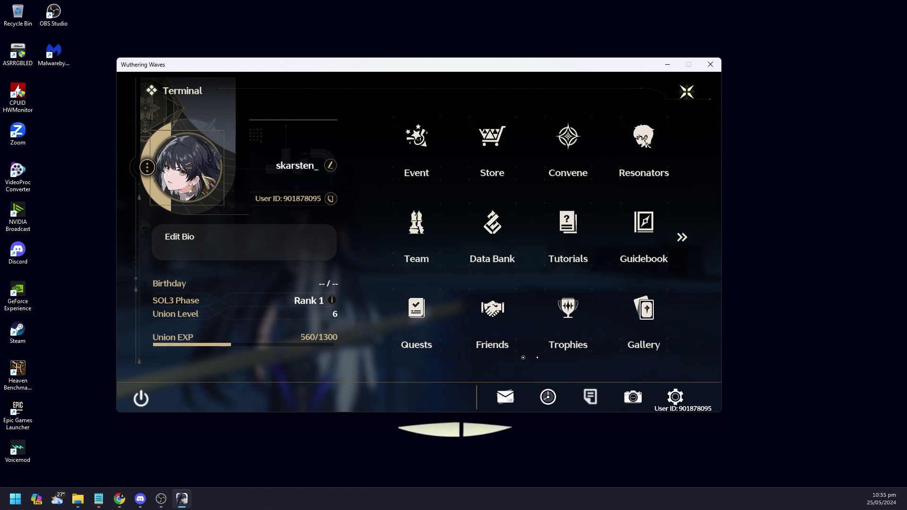